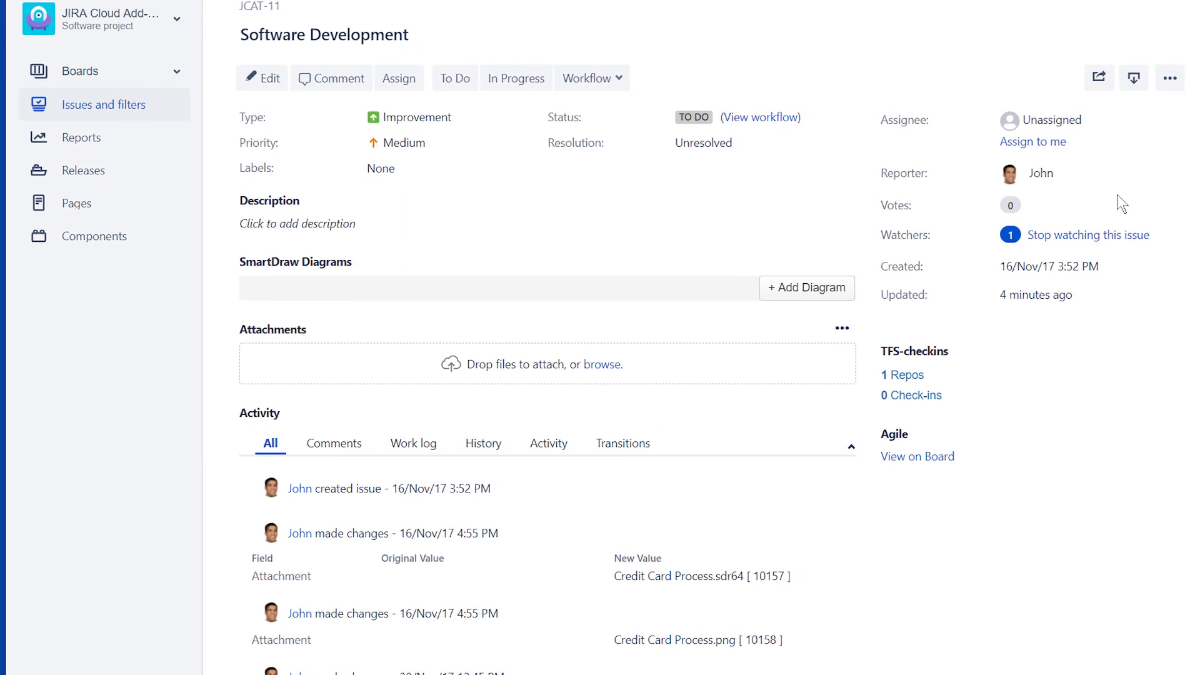
Launch SmartDraw Diagrams from the More actions menu of issue JCAT-11
{"action": "left_click", "coordinate": [1182, 83]}
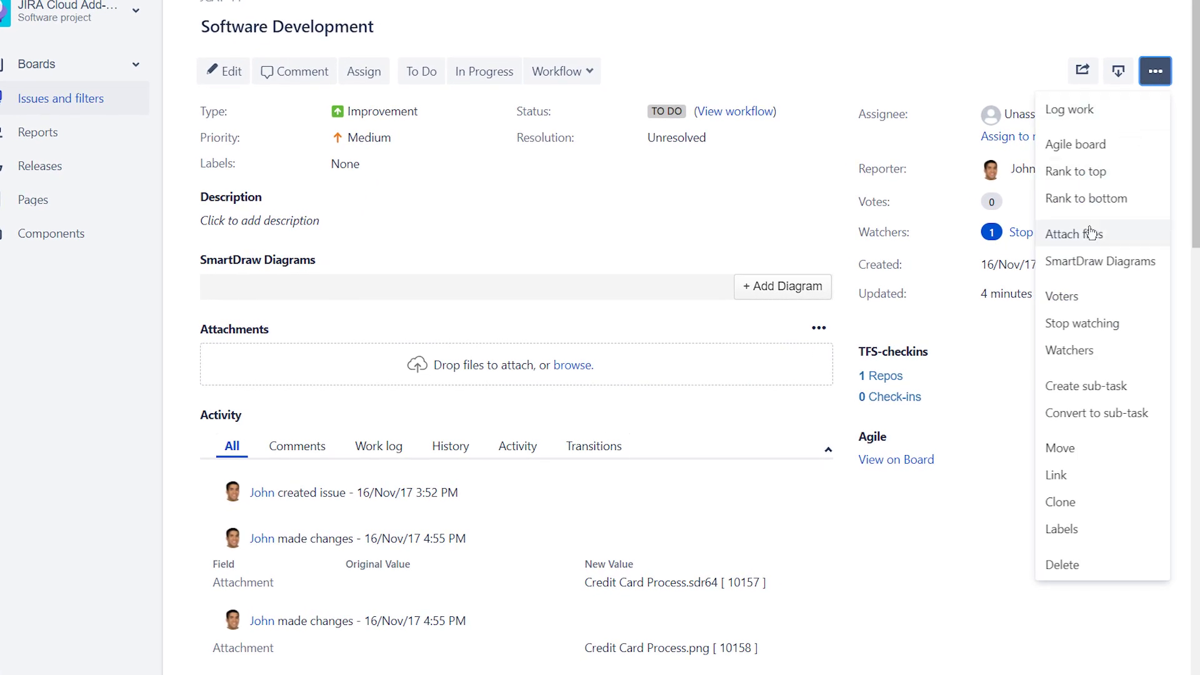
{"action": "left_click", "coordinate": [1085, 264]}
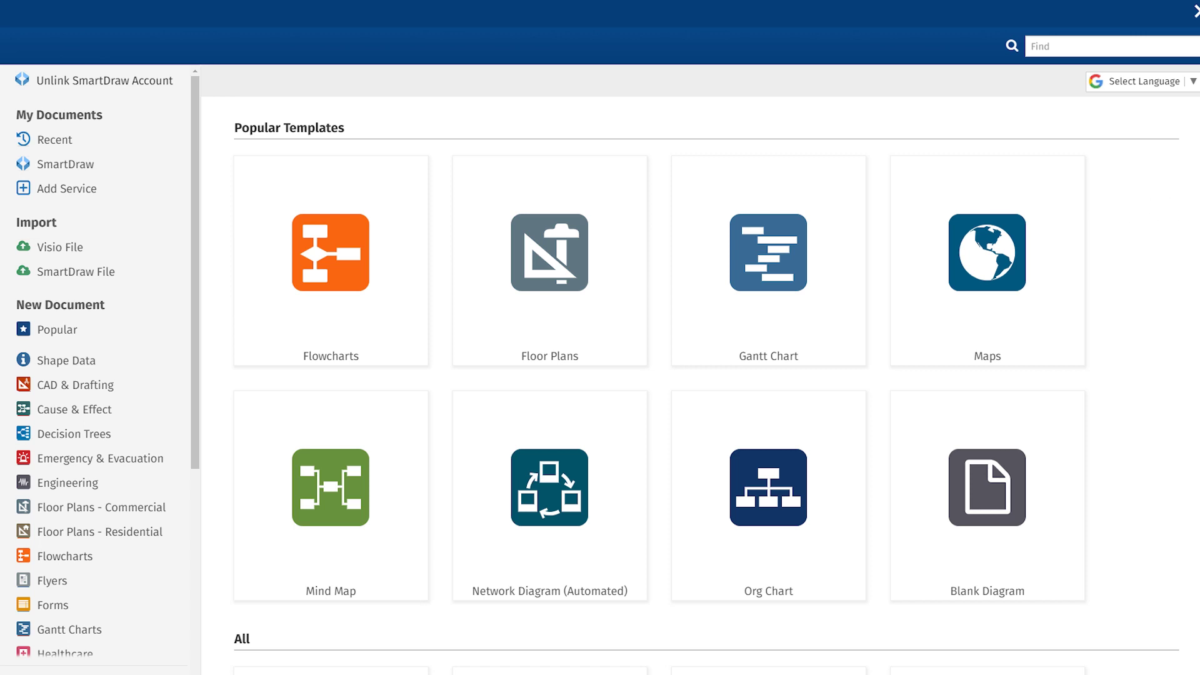
Browse the template gallery through the Infographics and Software Design categories
{"action": "scroll", "coordinate": [706, 383], "scroll_direction": "down", "scroll_amount": 6}
{"action": "scroll", "coordinate": [705, 382], "scroll_direction": "down", "scroll_amount": 15}
{"action": "scroll", "coordinate": [706, 383], "scroll_direction": "down", "scroll_amount": 13}
{"action": "scroll", "coordinate": [705, 383], "scroll_direction": "down", "scroll_amount": 1}
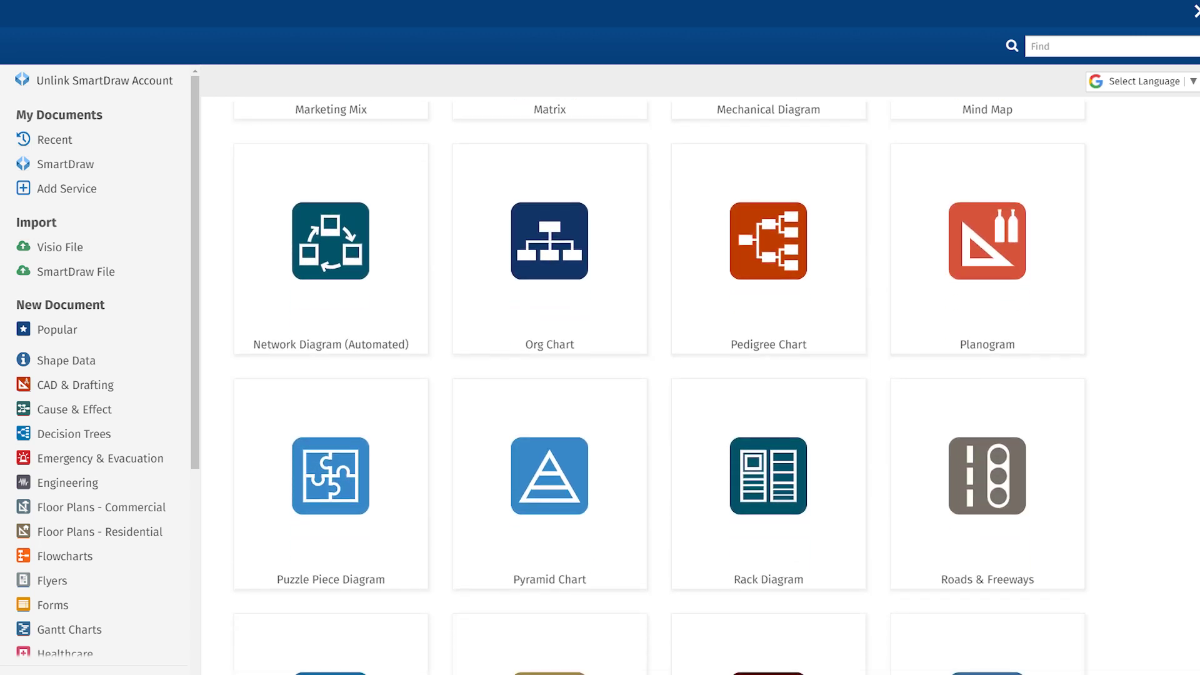
{"action": "scroll", "coordinate": [191, 441], "scroll_direction": "down", "scroll_amount": 5}
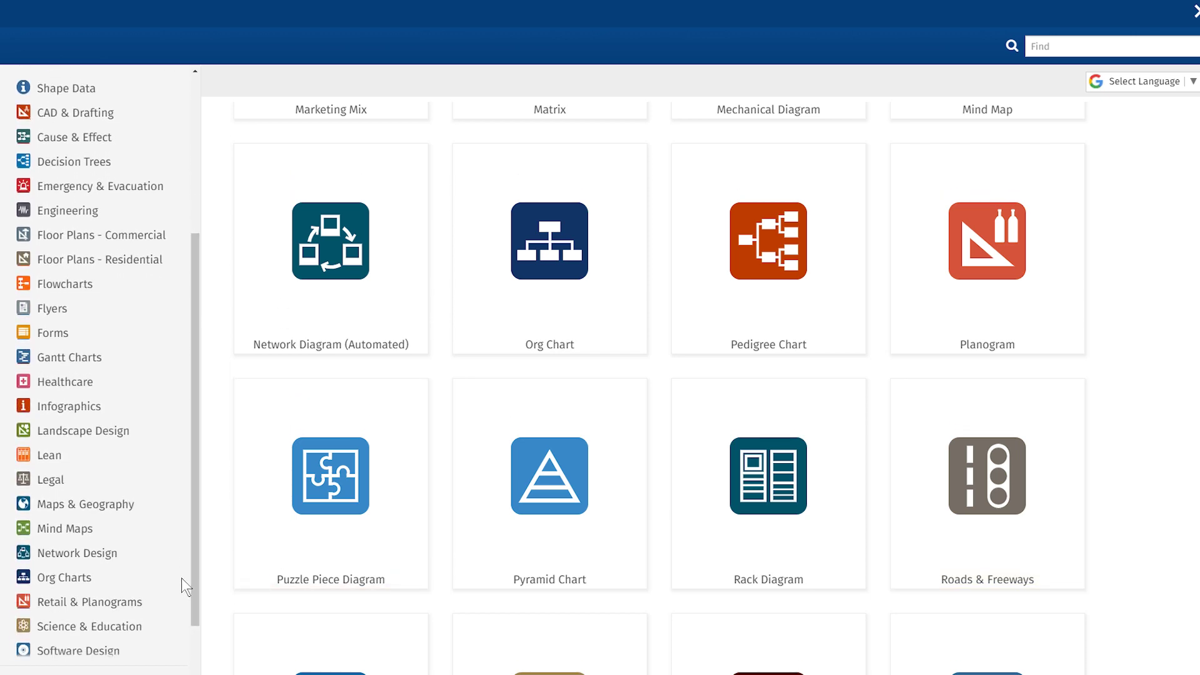
{"action": "left_click", "coordinate": [75, 408]}
{"action": "scroll", "coordinate": [73, 451], "scroll_direction": "down", "scroll_amount": 6}
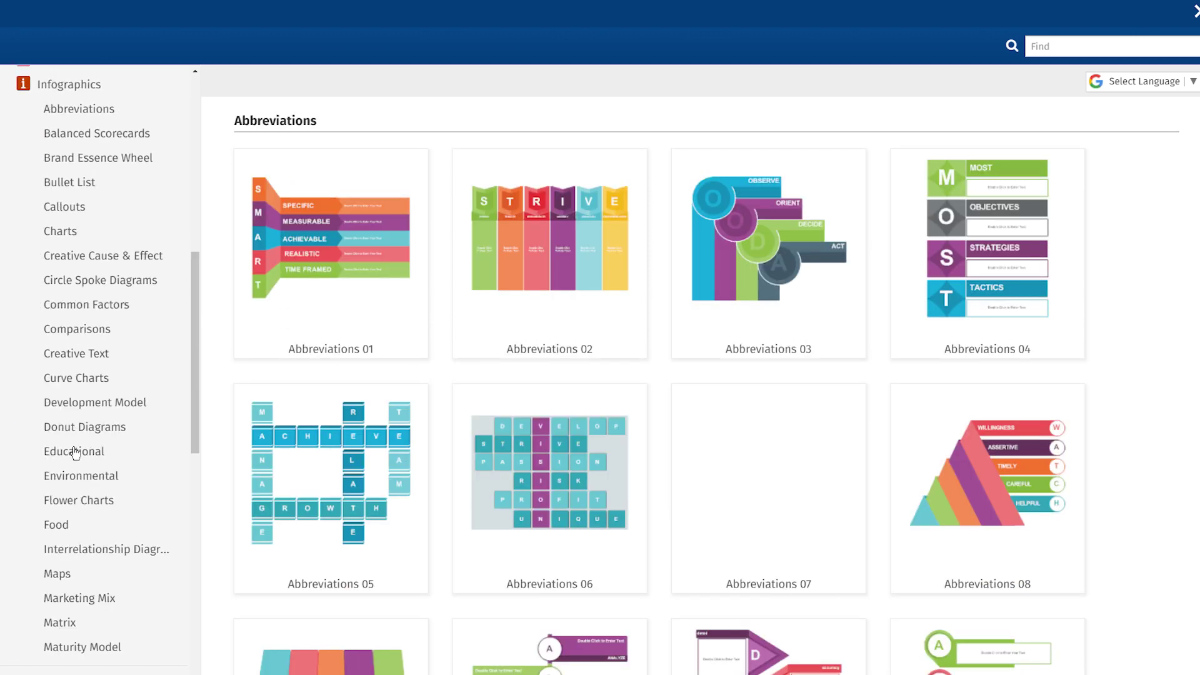
{"action": "scroll", "coordinate": [75, 456], "scroll_direction": "down", "scroll_amount": 5}
{"action": "left_click", "coordinate": [88, 464]}
{"action": "scroll", "coordinate": [1192, 516], "scroll_direction": "down", "scroll_amount": 5}
{"action": "scroll", "coordinate": [1195, 524], "scroll_direction": "down", "scroll_amount": 20}
{"action": "scroll", "coordinate": [1196, 530], "scroll_direction": "down", "scroll_amount": 6}
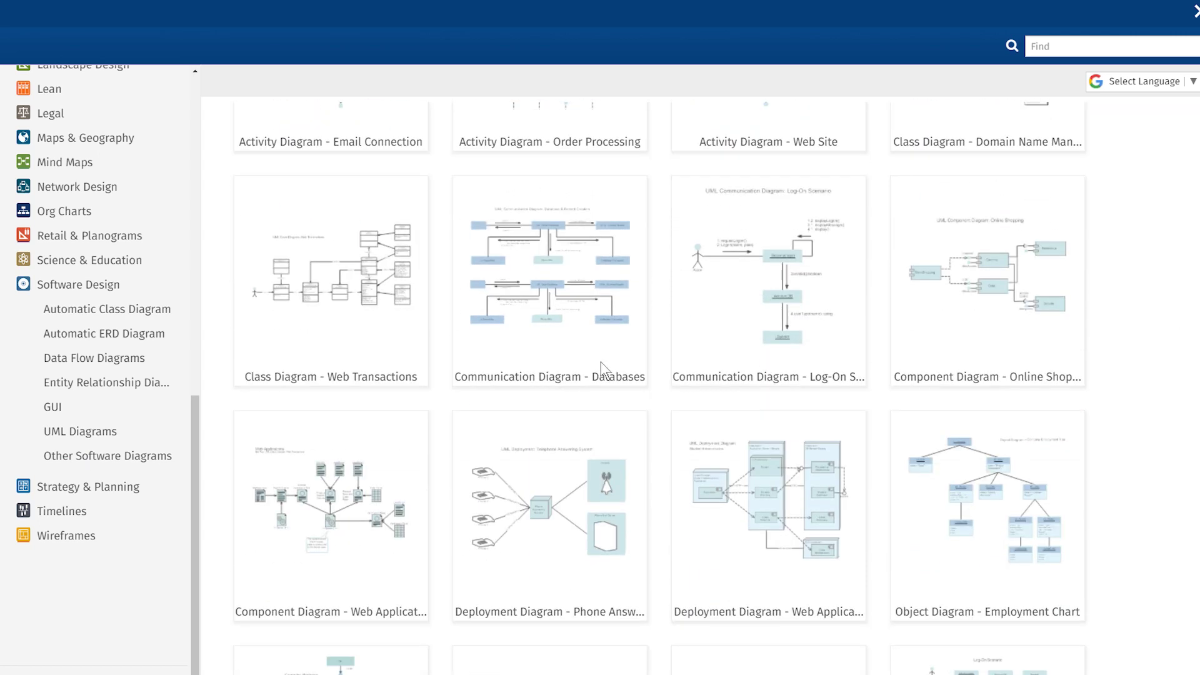
{"action": "scroll", "coordinate": [46, 250], "scroll_direction": "up", "scroll_amount": 3}
Show the Flowcharts templates and open the Hiring Process example as a diagram
{"action": "left_click", "coordinate": [70, 120]}
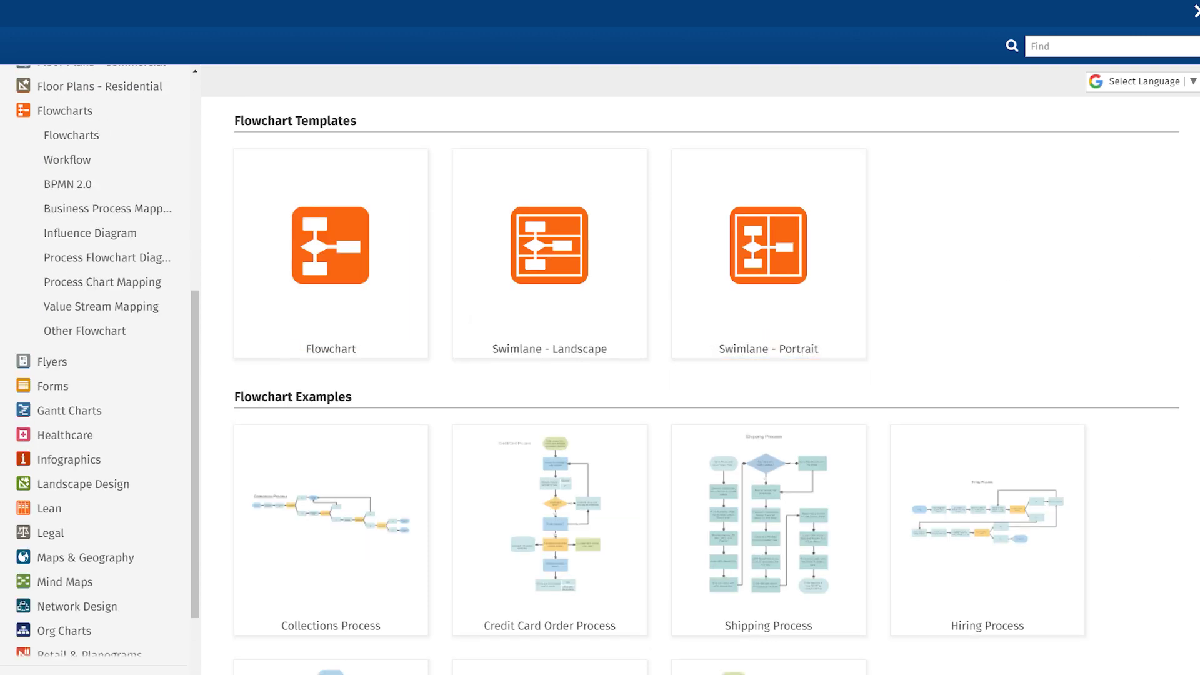
{"action": "scroll", "coordinate": [706, 388], "scroll_direction": "down", "scroll_amount": 7}
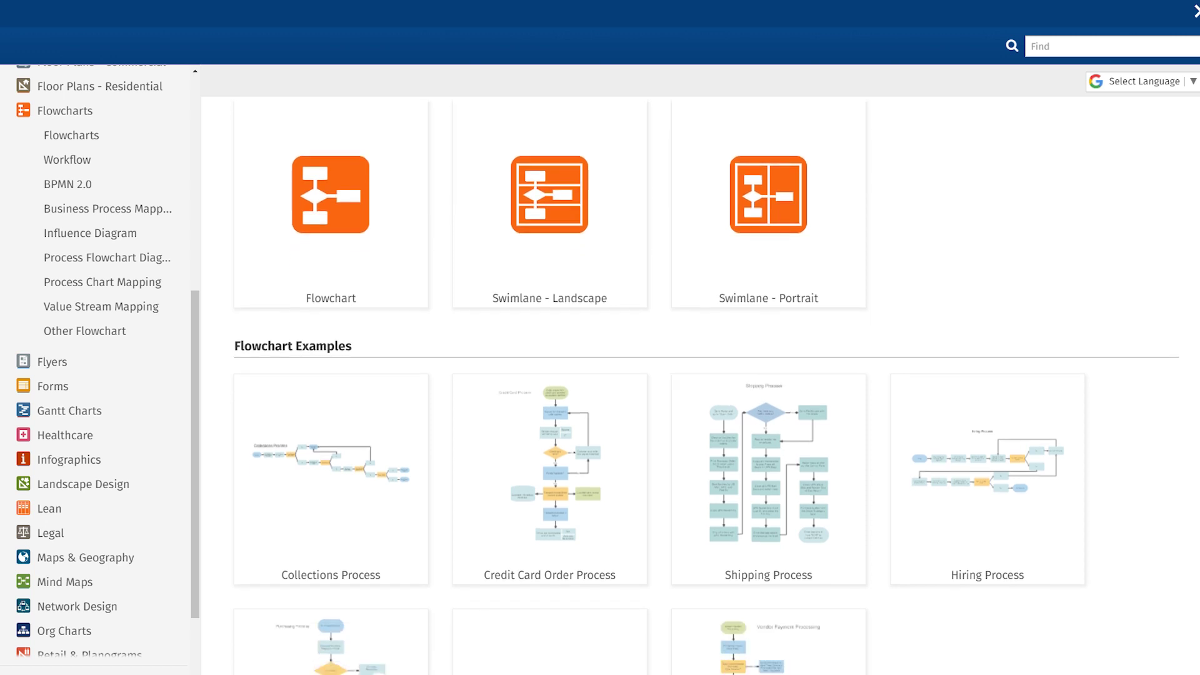
{"action": "scroll", "coordinate": [706, 388], "scroll_direction": "down", "scroll_amount": 20}
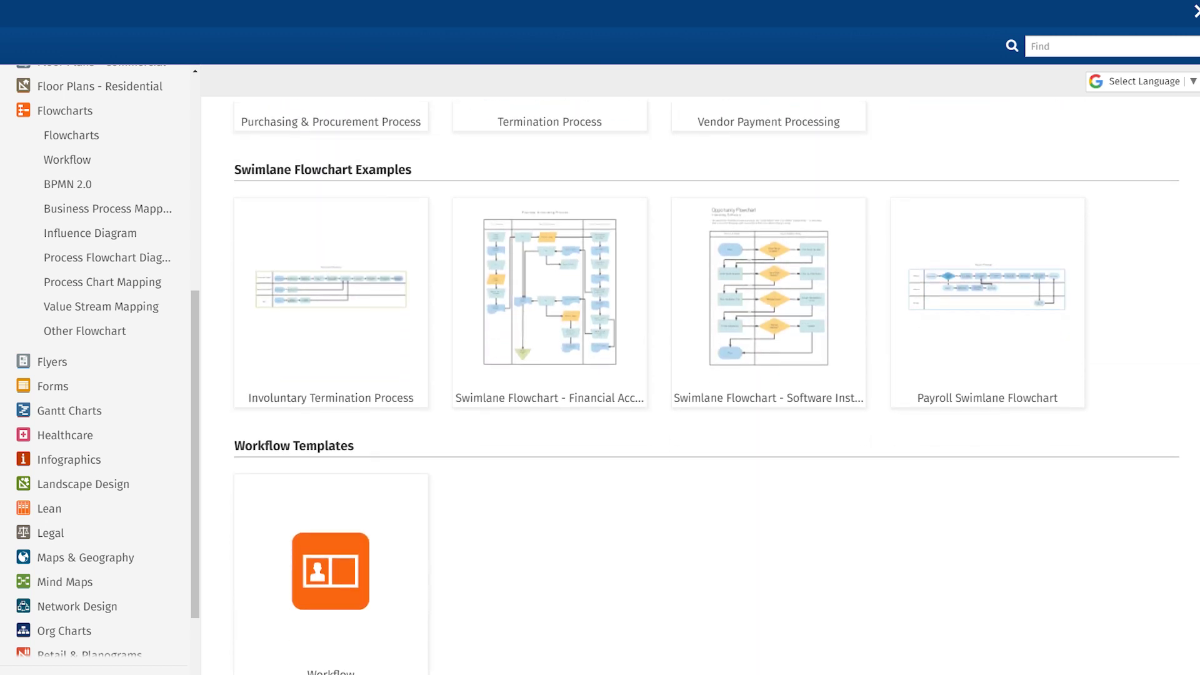
{"action": "scroll", "coordinate": [707, 387], "scroll_direction": "down", "scroll_amount": 6}
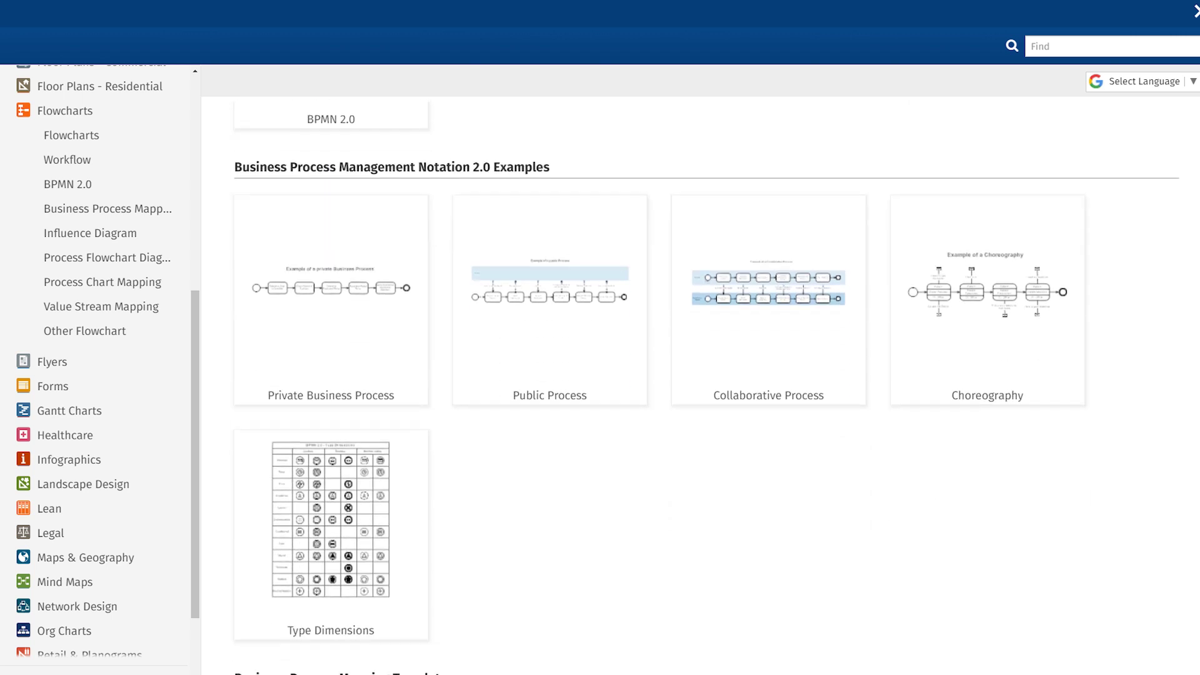
{"action": "scroll", "coordinate": [707, 387], "scroll_direction": "up", "scroll_amount": 10}
{"action": "scroll", "coordinate": [706, 387], "scroll_direction": "up", "scroll_amount": 15}
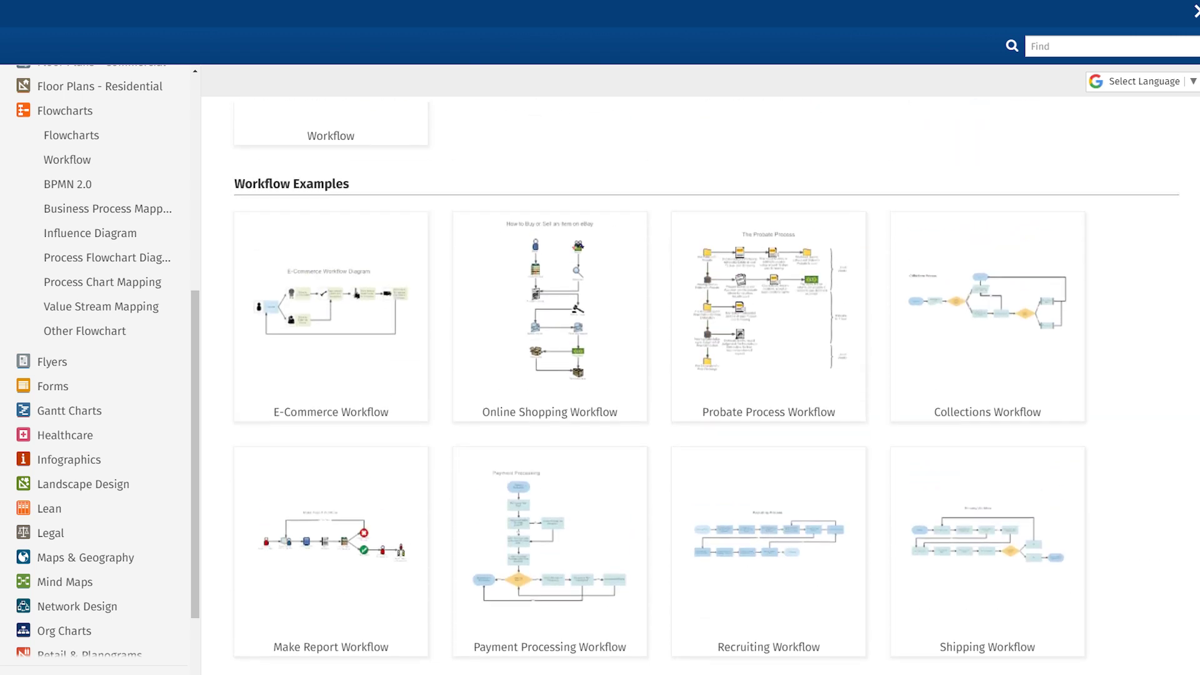
{"action": "scroll", "coordinate": [706, 388], "scroll_direction": "up", "scroll_amount": 5}
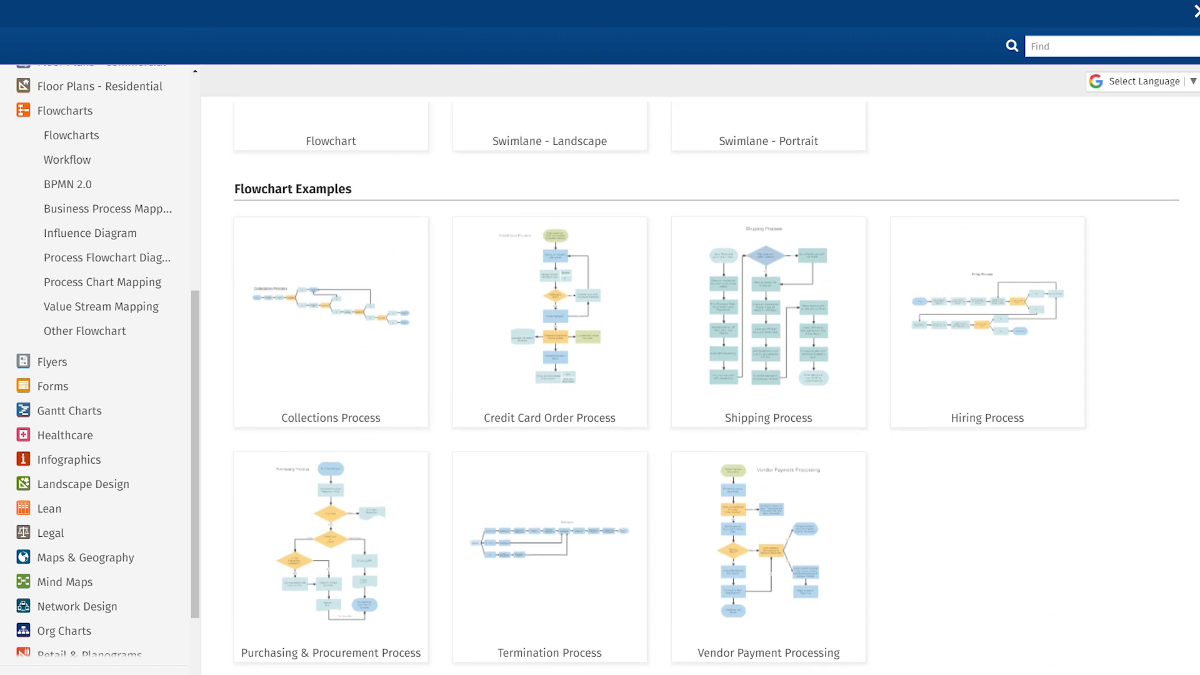
{"action": "left_click", "coordinate": [1043, 244]}
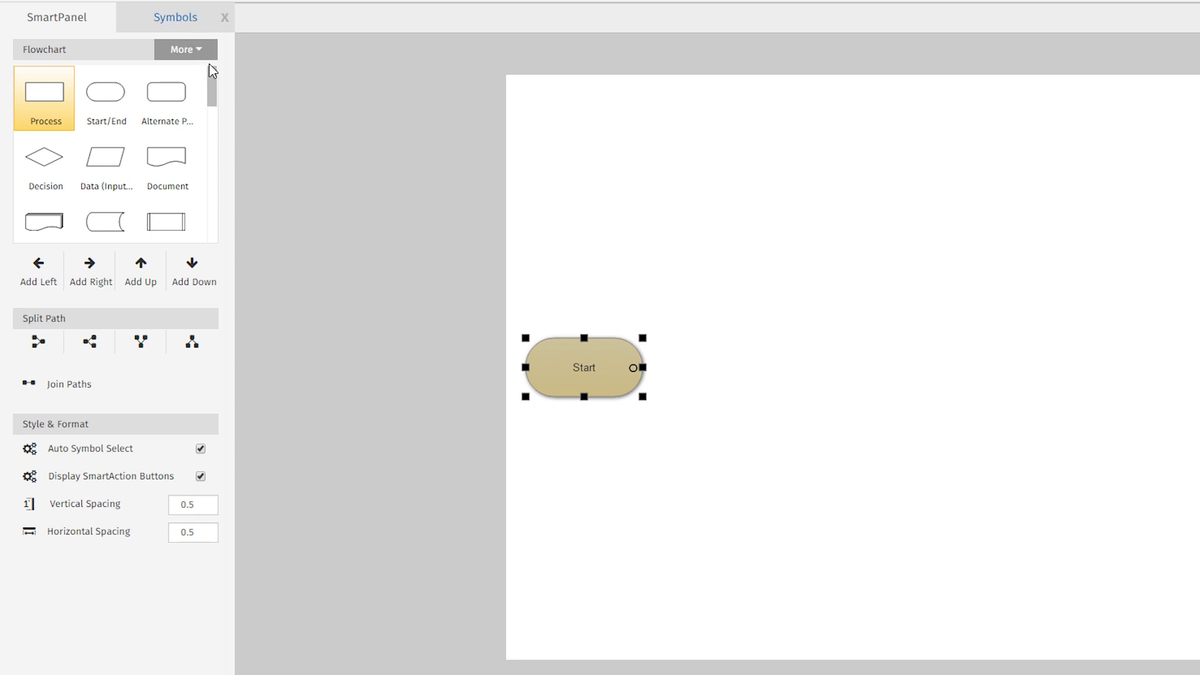
Look over the Flowchart library's Process, Decision, Database and Connector symbols
{"action": "mouse_move", "coordinate": [212, 72]}
{"action": "left_mouse_down"}
{"action": "mouse_move", "coordinate": [214, 184]}
{"action": "mouse_move", "coordinate": [217, 67]}
{"action": "left_mouse_up"}
{"action": "left_click", "coordinate": [185, 50]}
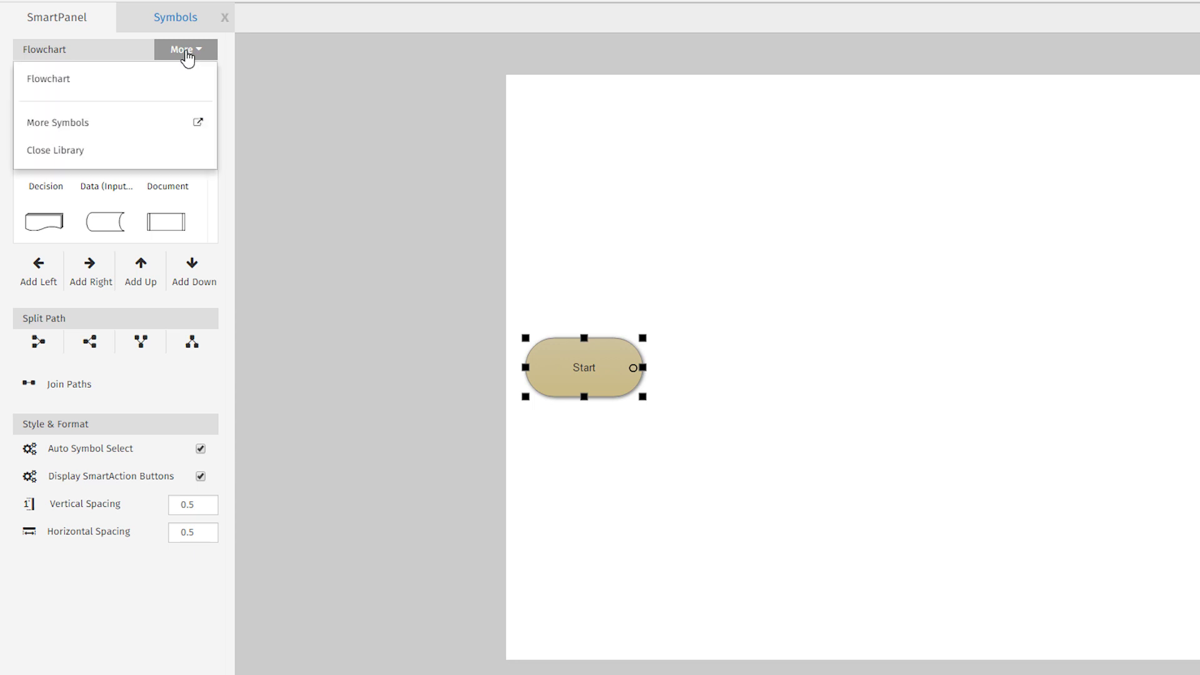
{"action": "left_click", "coordinate": [161, 122]}
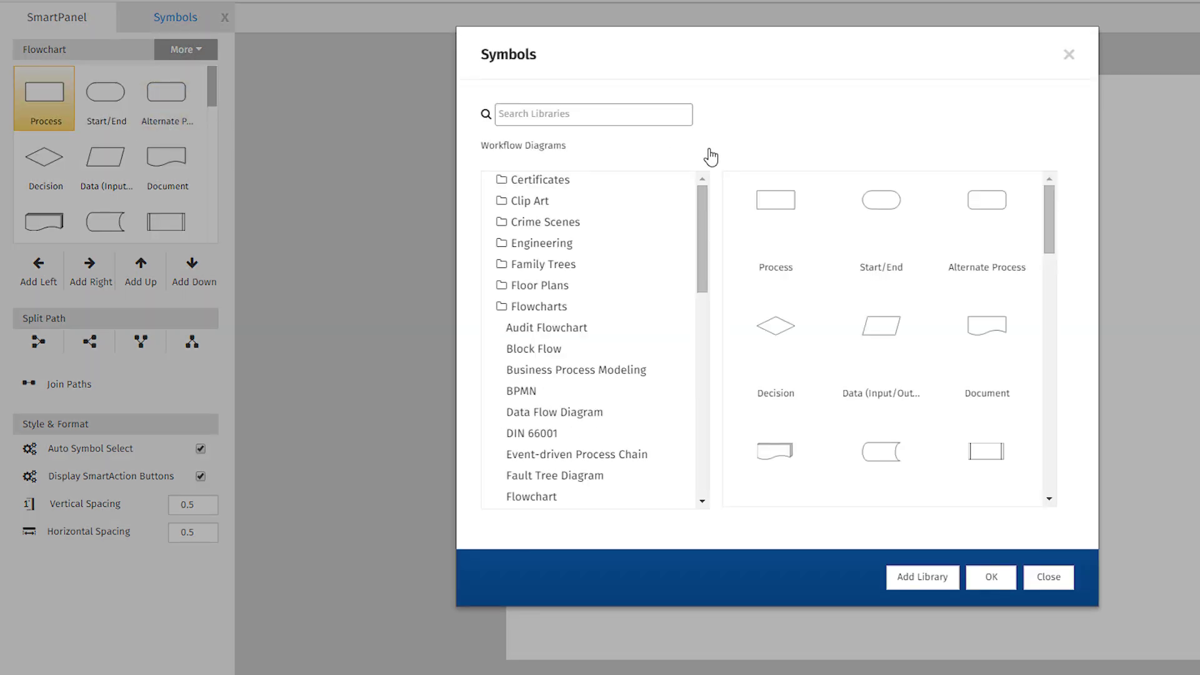
{"action": "left_click", "coordinate": [1049, 576]}
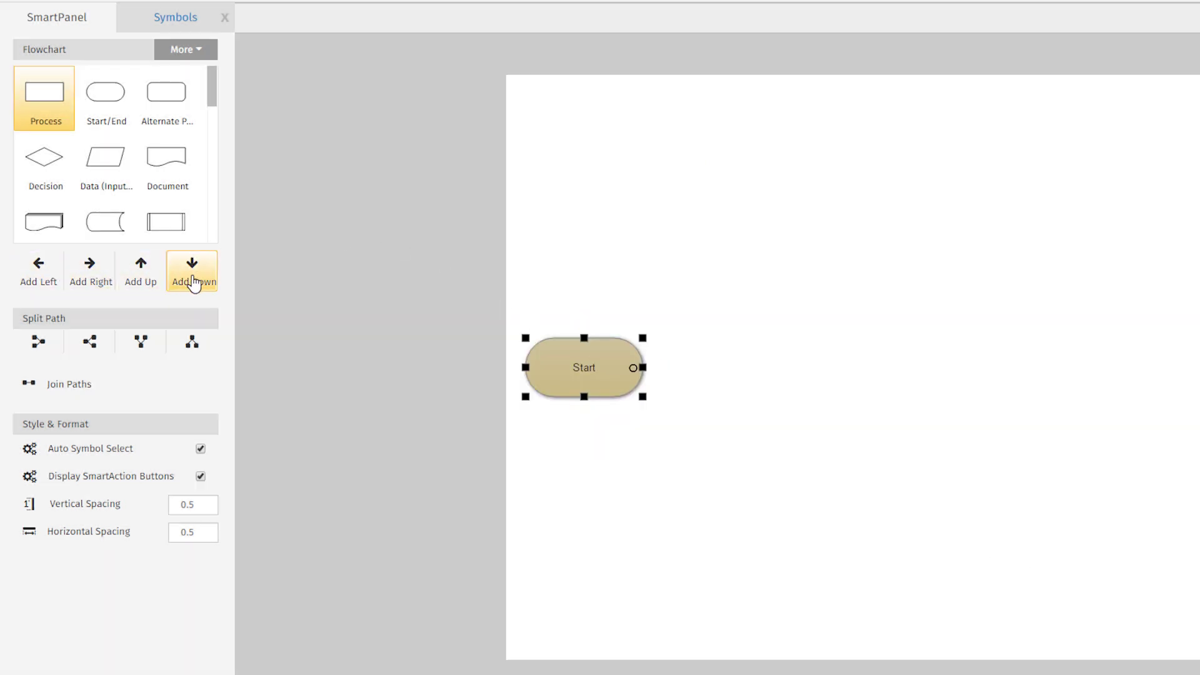
Add two connected process steps right of Start and split the flow into two branches
{"action": "left_click", "coordinate": [101, 283]}
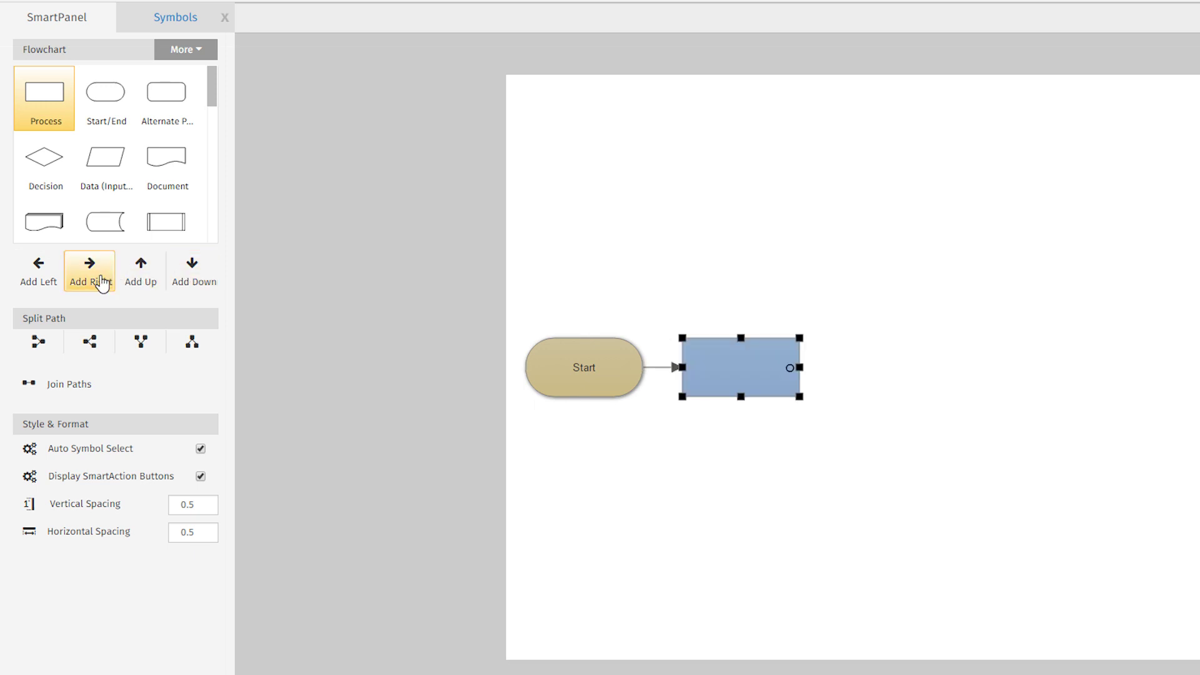
{"action": "left_click", "coordinate": [101, 283]}
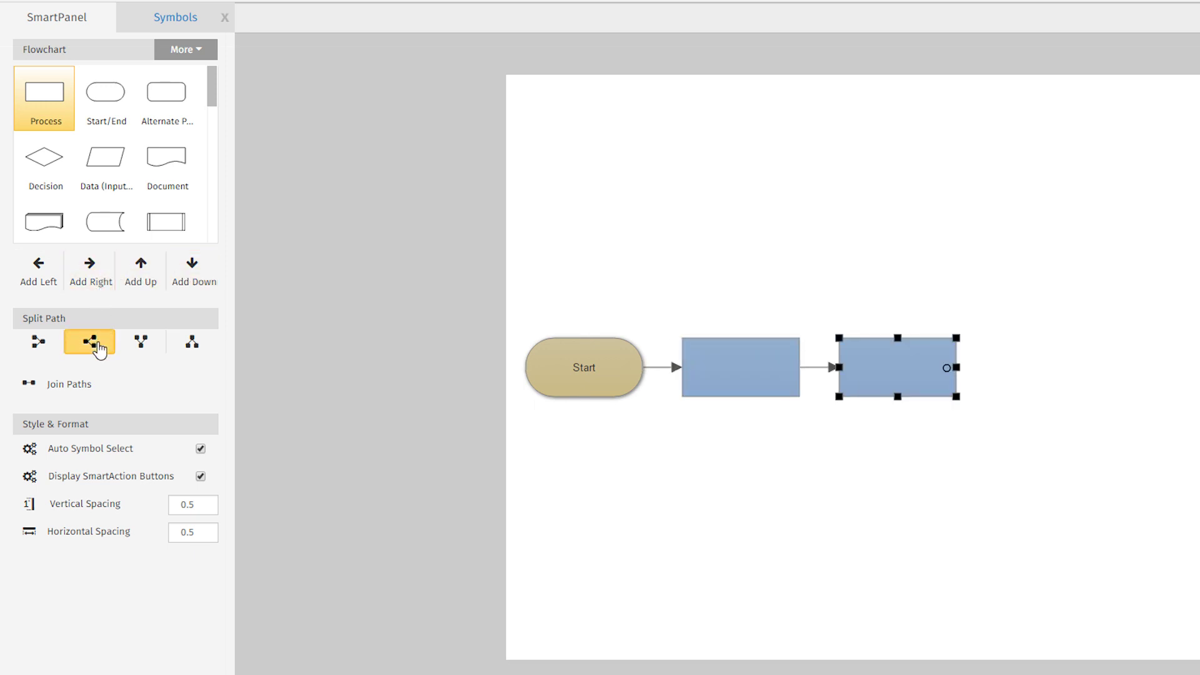
{"action": "left_click", "coordinate": [98, 348]}
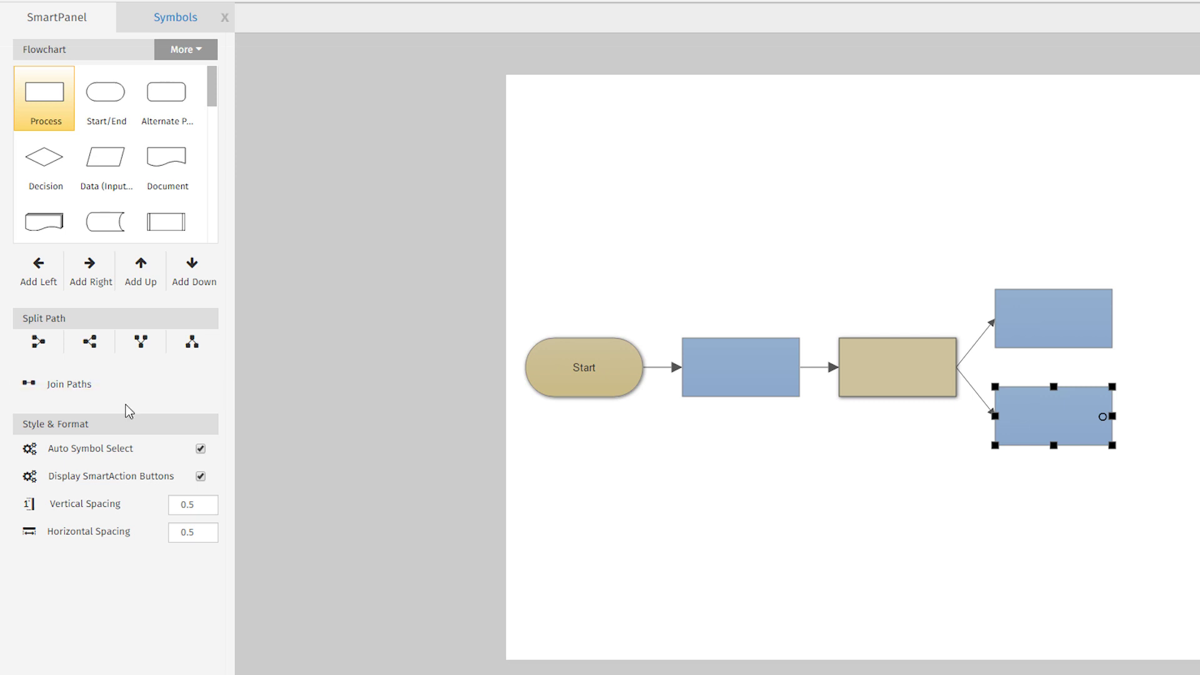
Try other branch spacings, leaving vertical and horizontal at 0.5, and move a box rightward
{"action": "left_click", "coordinate": [212, 501]}
{"action": "left_click", "coordinate": [212, 509]}
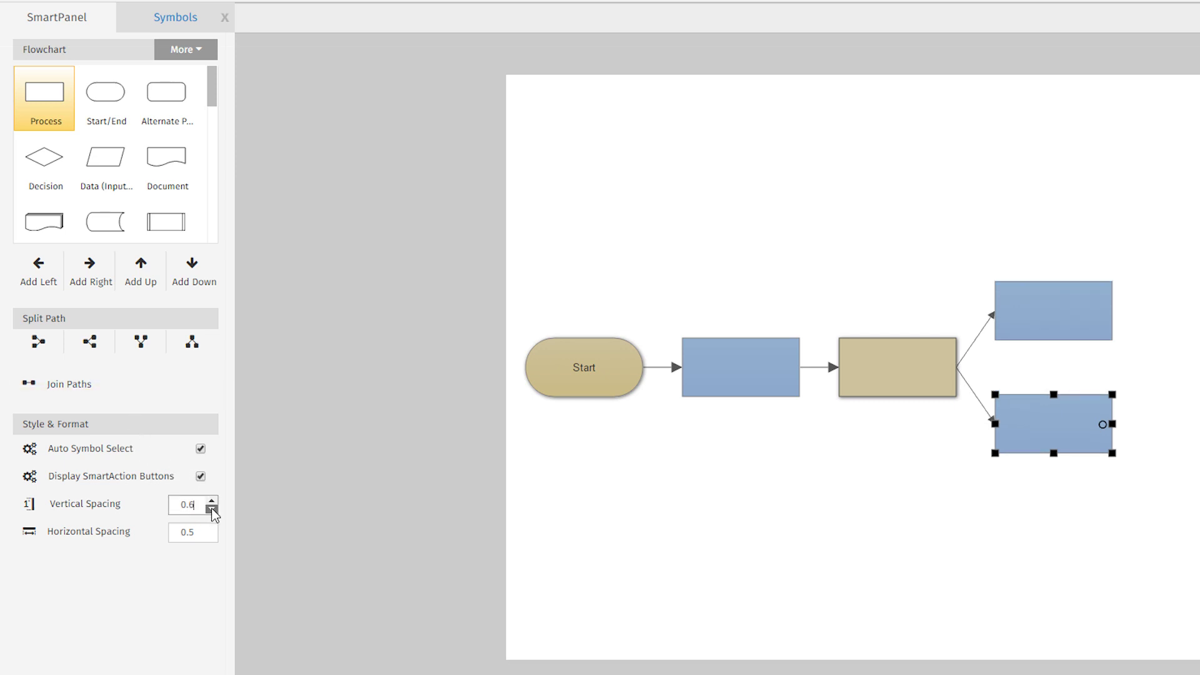
{"action": "left_click", "coordinate": [212, 529]}
{"action": "left_click", "coordinate": [212, 529]}
{"action": "left_click", "coordinate": [212, 536]}
{"action": "left_click", "coordinate": [212, 537]}
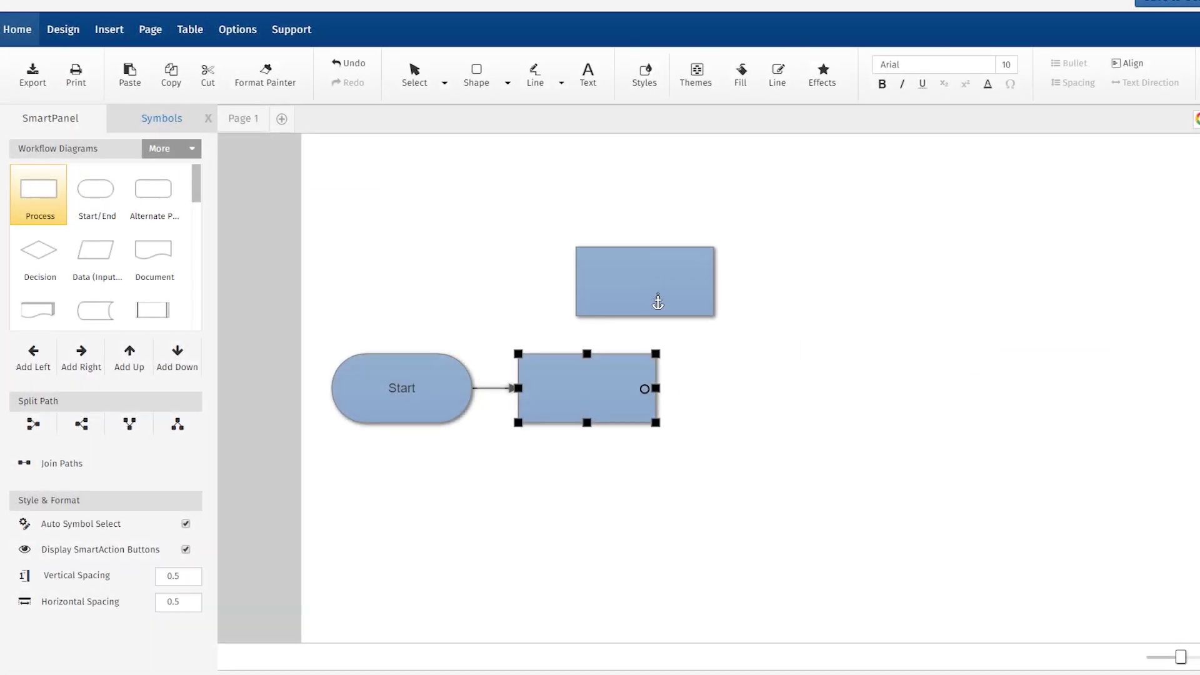
{"action": "left_click_drag", "start_coordinate": [657, 300], "coordinate": [701, 338]}
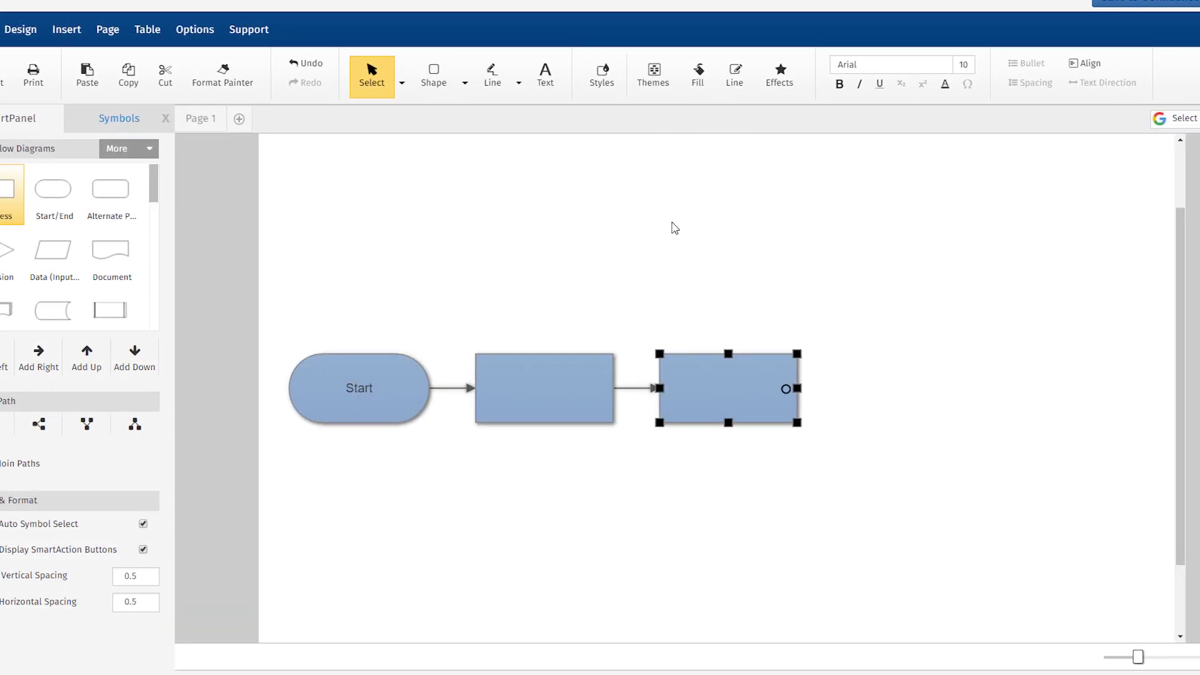
Undo the extra Ctrl+Right box, split the third box into two branches, and extend one branch
{"action": "key", "text": "ctrl+Right"}
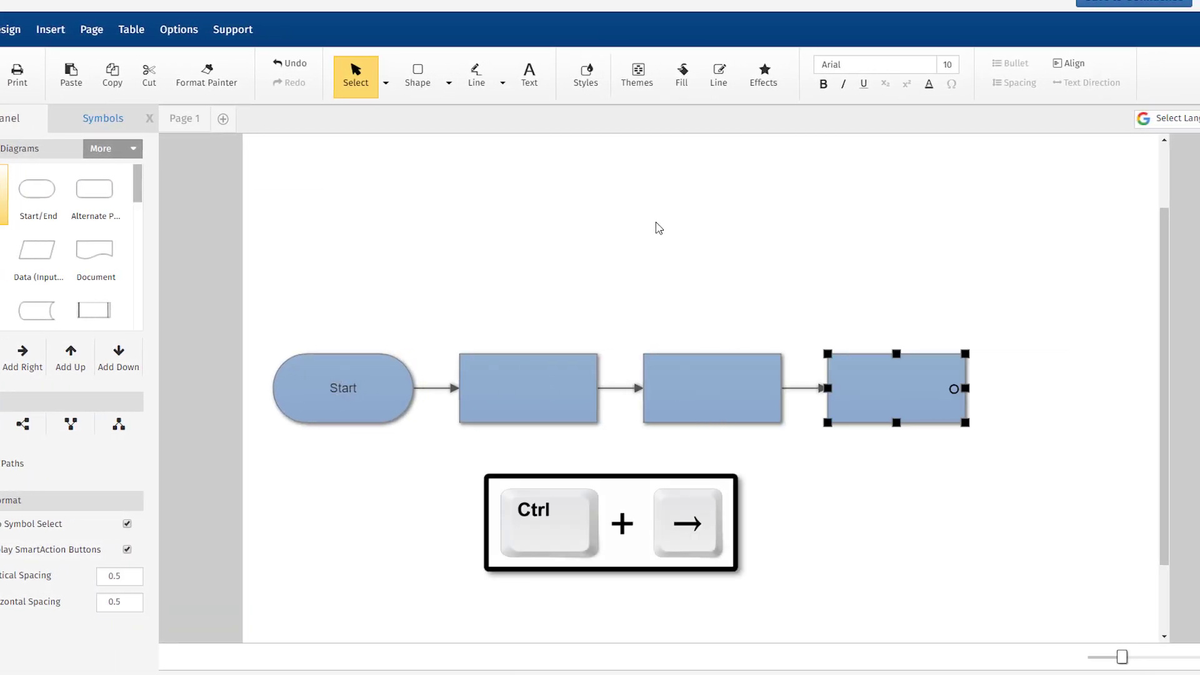
{"action": "key", "text": "ctrl+Right"}
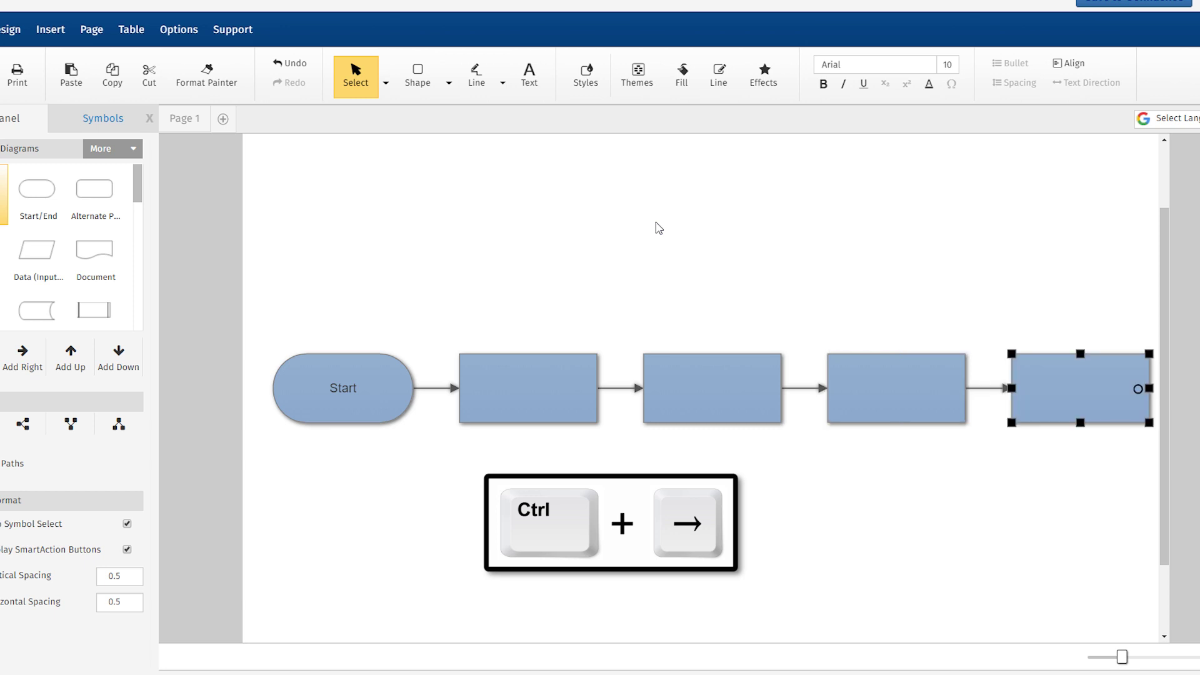
{"action": "key", "text": "ctrl+z"}
{"action": "key", "text": "ctrl+z"}
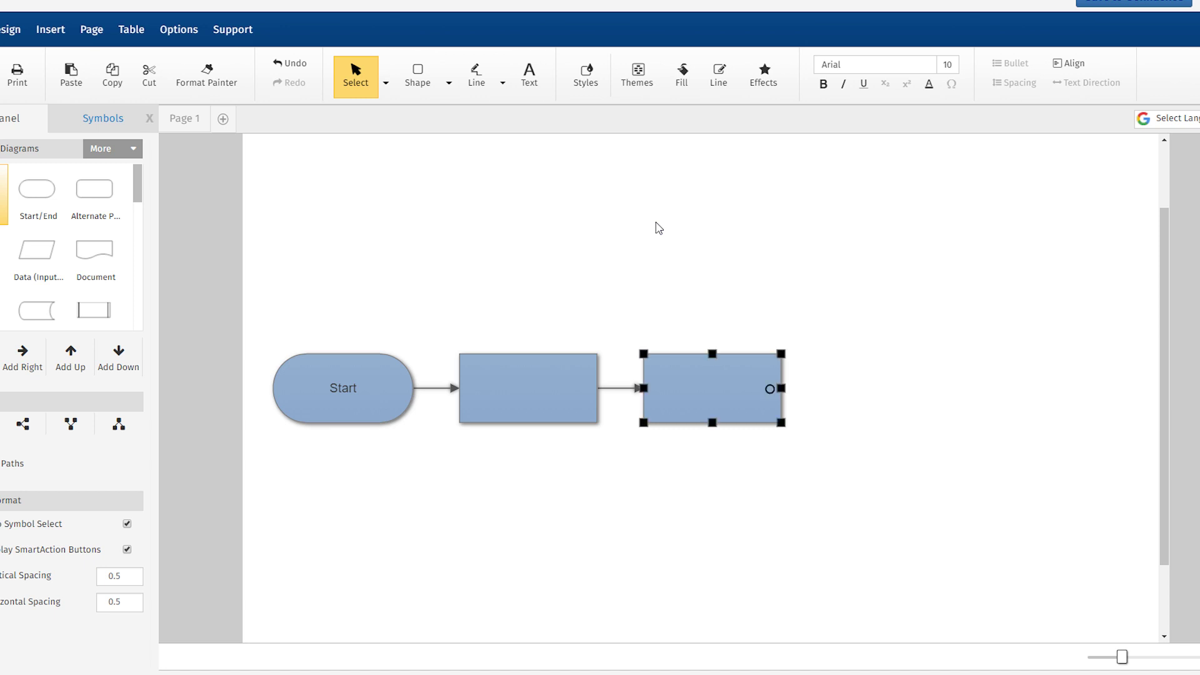
{"action": "left_click", "coordinate": [23, 425]}
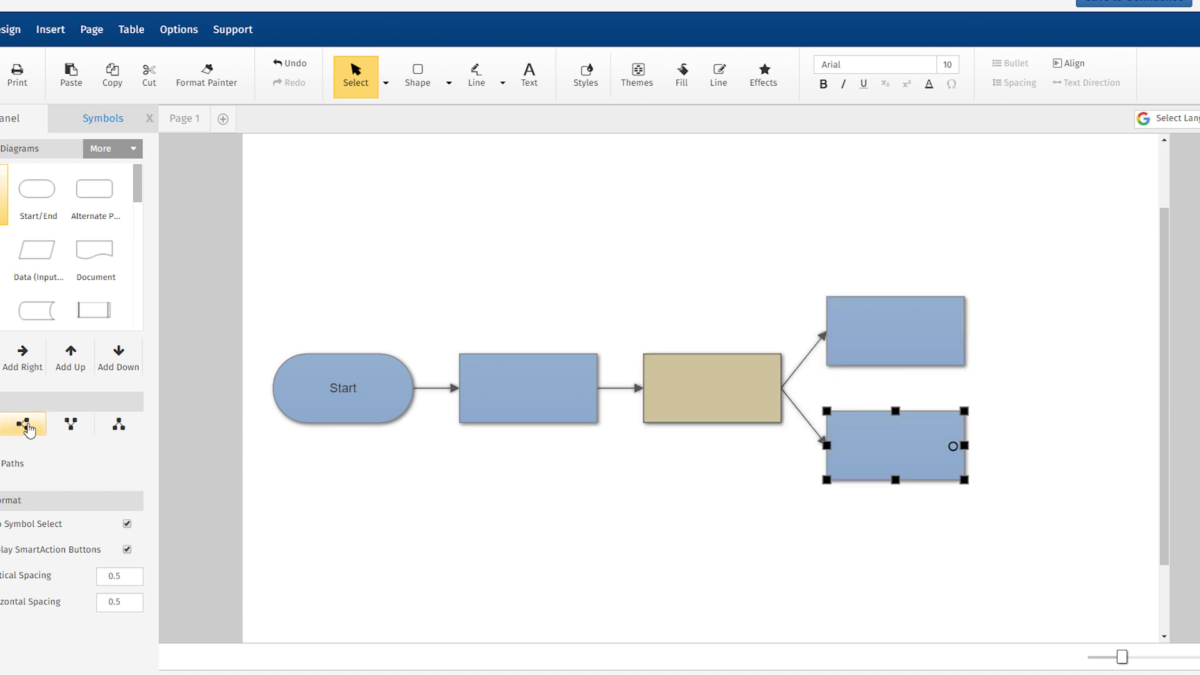
{"action": "left_click", "coordinate": [980, 446]}
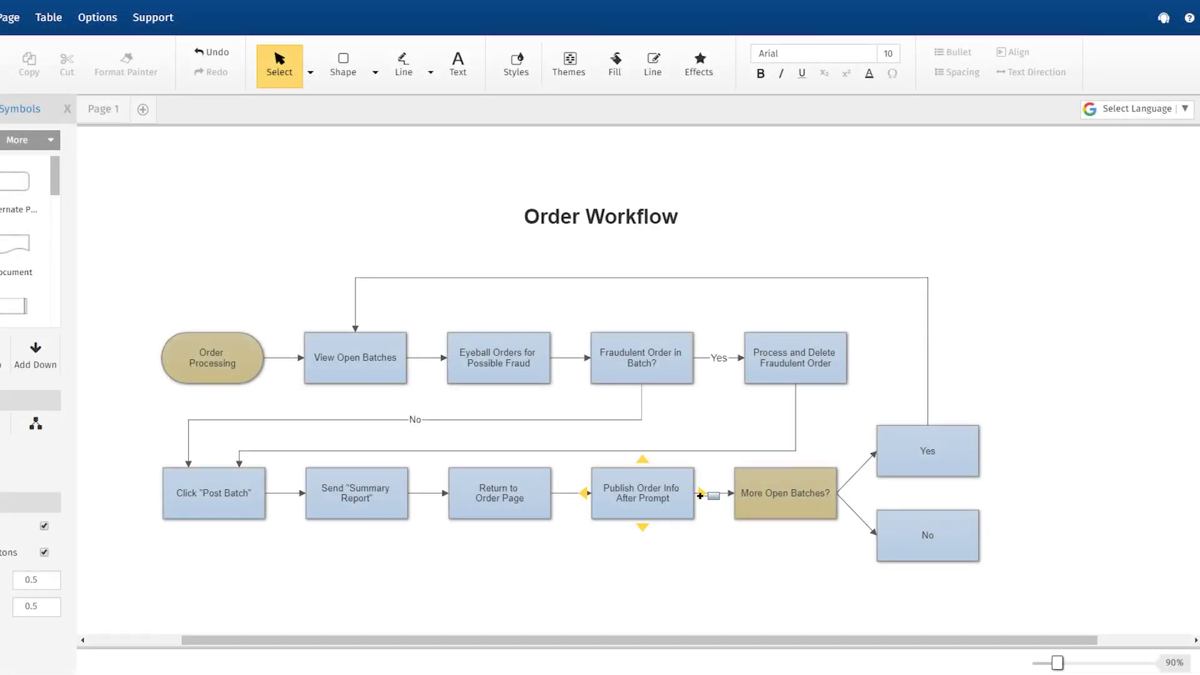
Add a box after Publish Order Info, move it after Post Batch, then delete it
{"action": "left_click", "coordinate": [699, 500]}
{"action": "left_click_drag", "start_coordinate": [764, 480], "coordinate": [323, 554]}
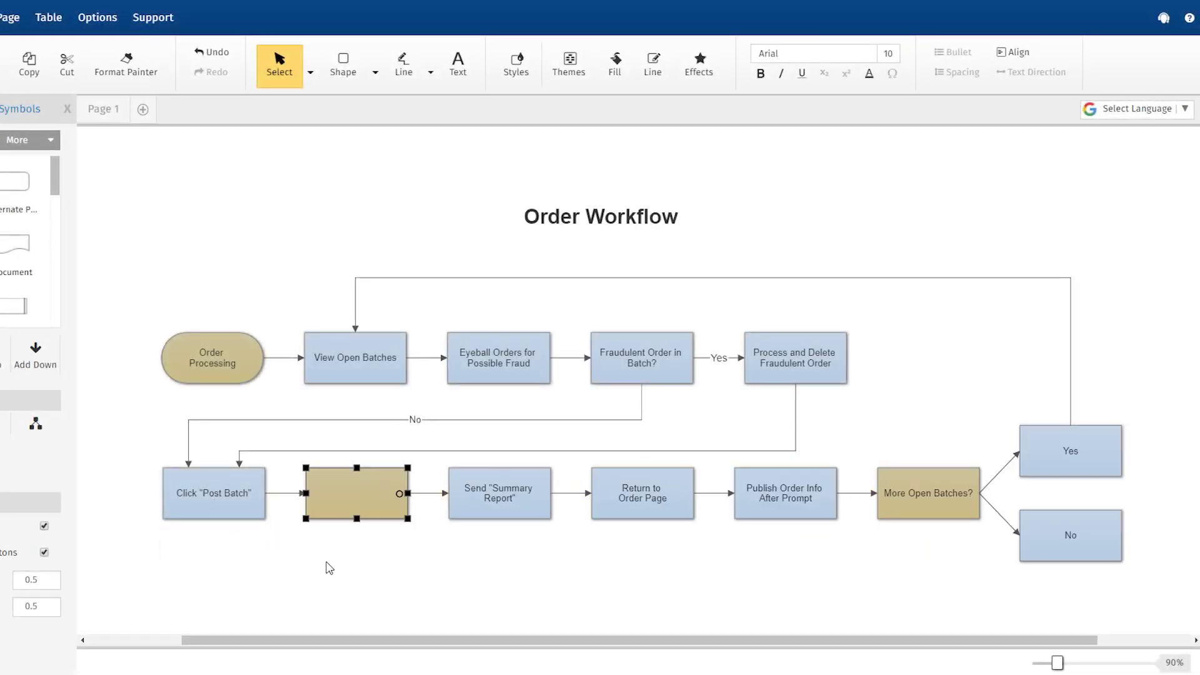
{"action": "key", "text": "Delete"}
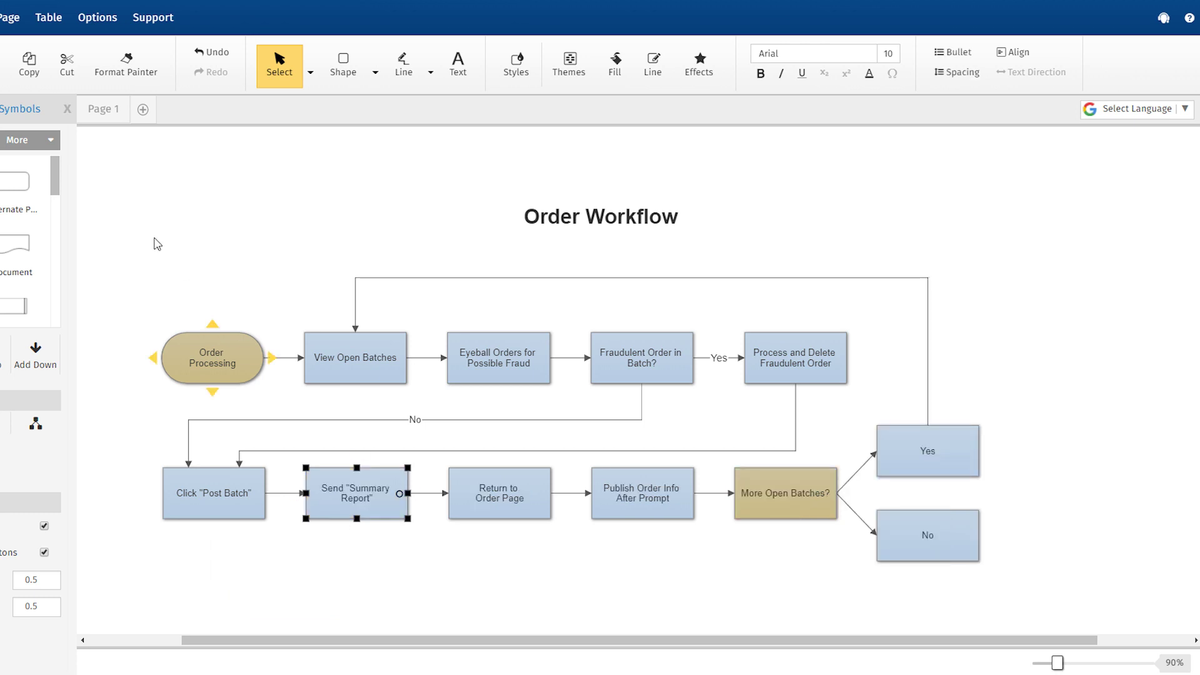
Place a terminator beside the No box labelled 'Process and Complete Order'
{"action": "left_click_drag", "start_coordinate": [356, 150], "coordinate": [1002, 556]}
{"action": "type", "text": "Process and "}
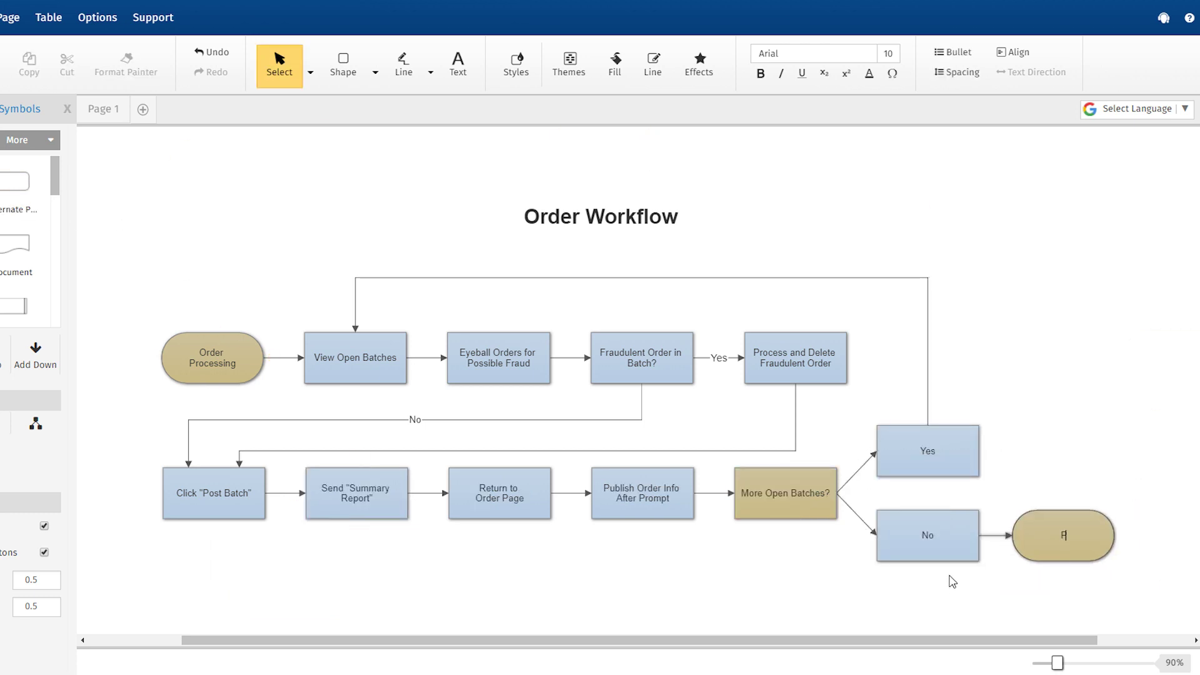
{"action": "type", "text": "Complete Order"}
{"action": "left_click", "coordinate": [955, 591]}
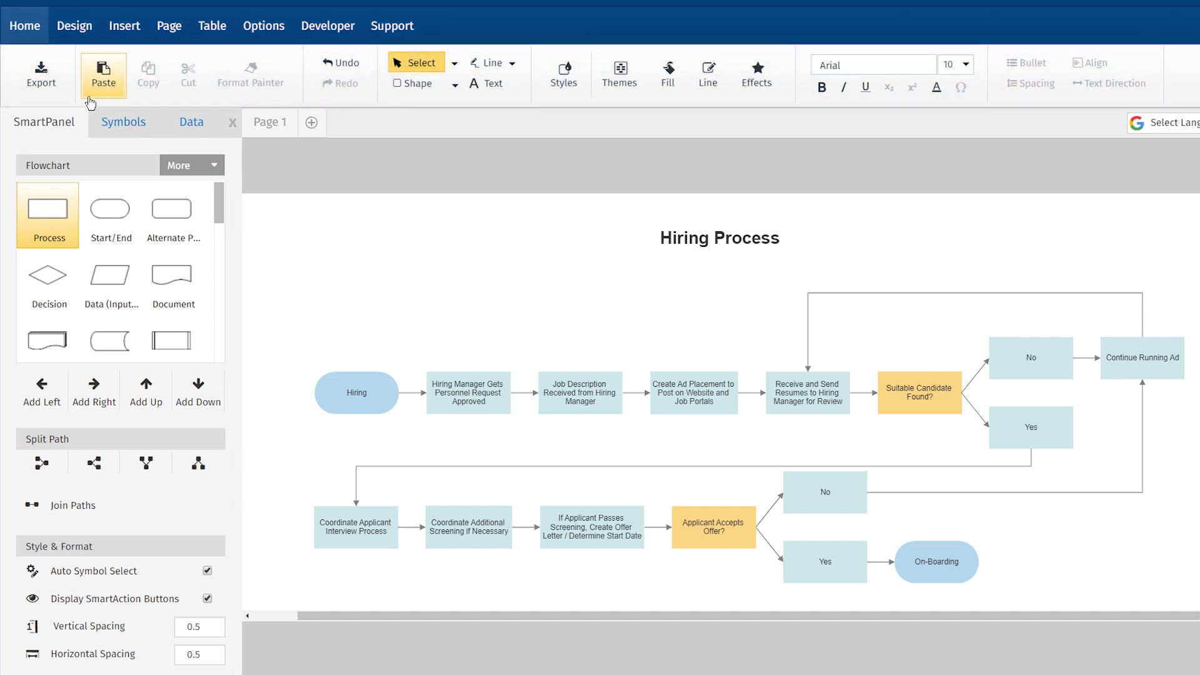
Export the flowchart in Office format and copy the resulting image to the clipboard
{"action": "left_click", "coordinate": [63, 91]}
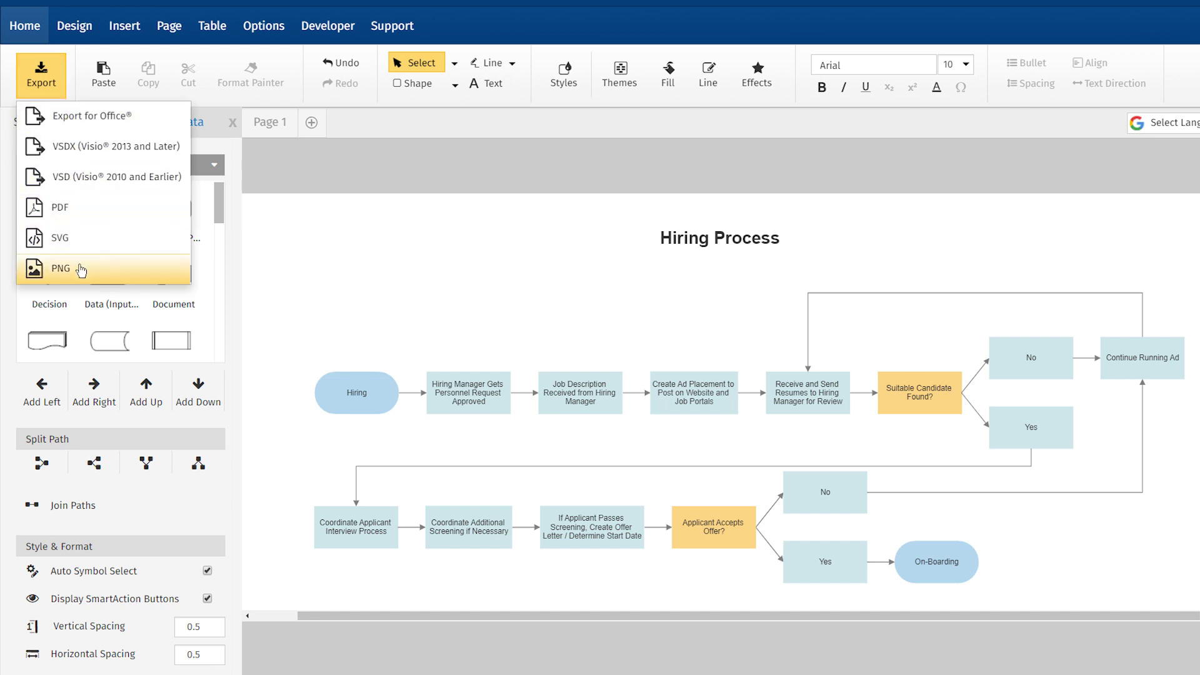
{"action": "left_click", "coordinate": [98, 118]}
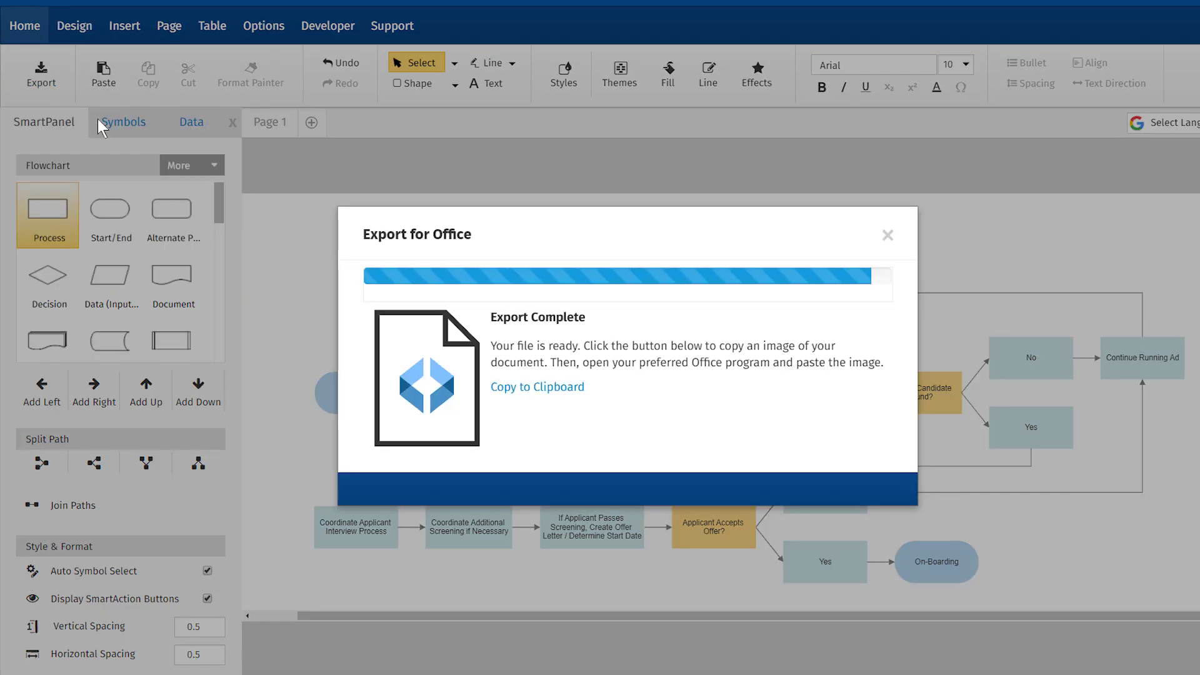
{"action": "left_click", "coordinate": [518, 384]}
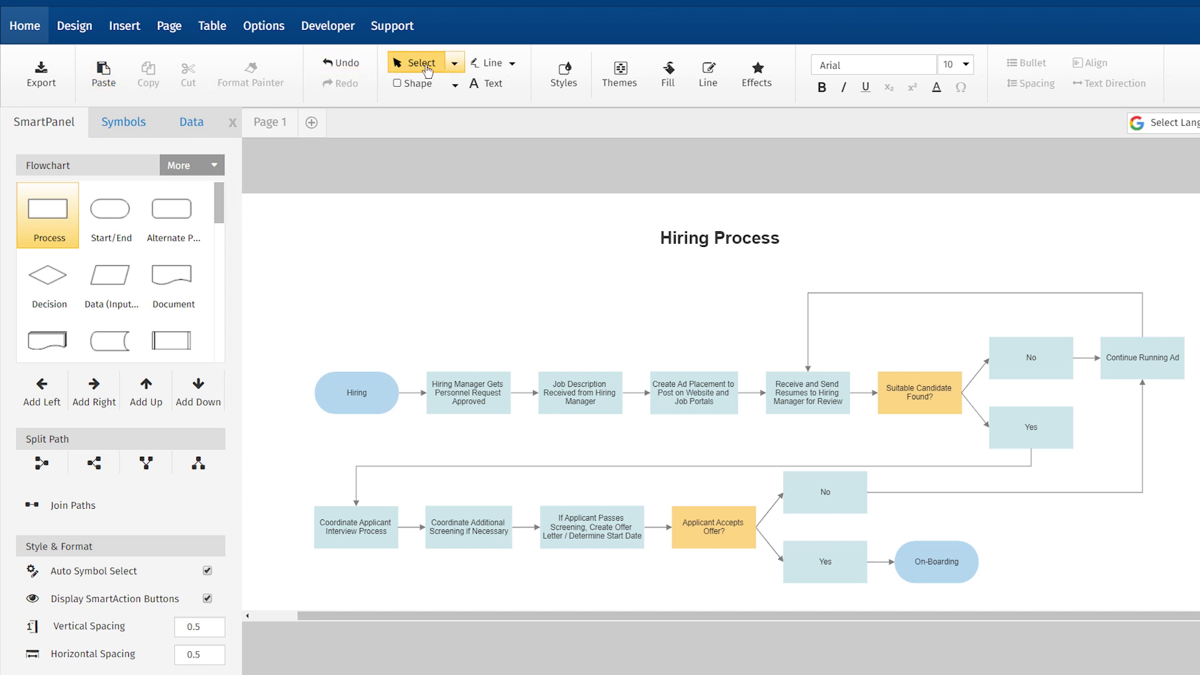
Preview the Dagonet and Cador themes, settle on Geraint, and open the gradient fill settings
{"action": "left_click", "coordinate": [578, 72]}
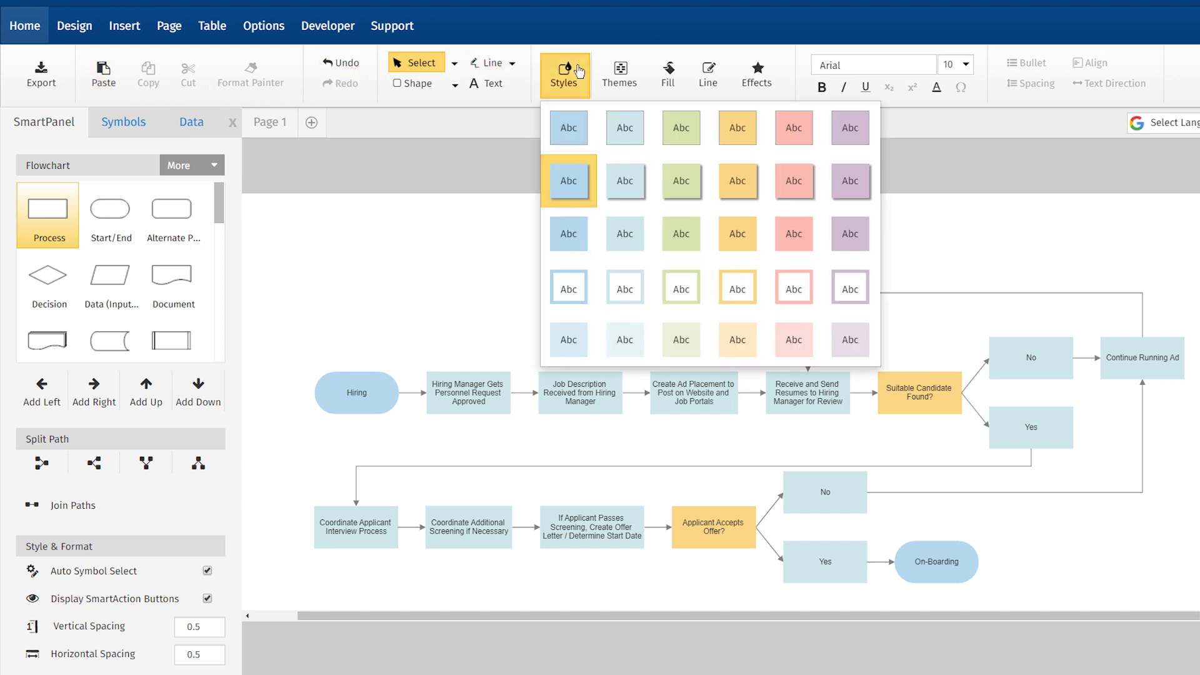
{"action": "left_click", "coordinate": [624, 72]}
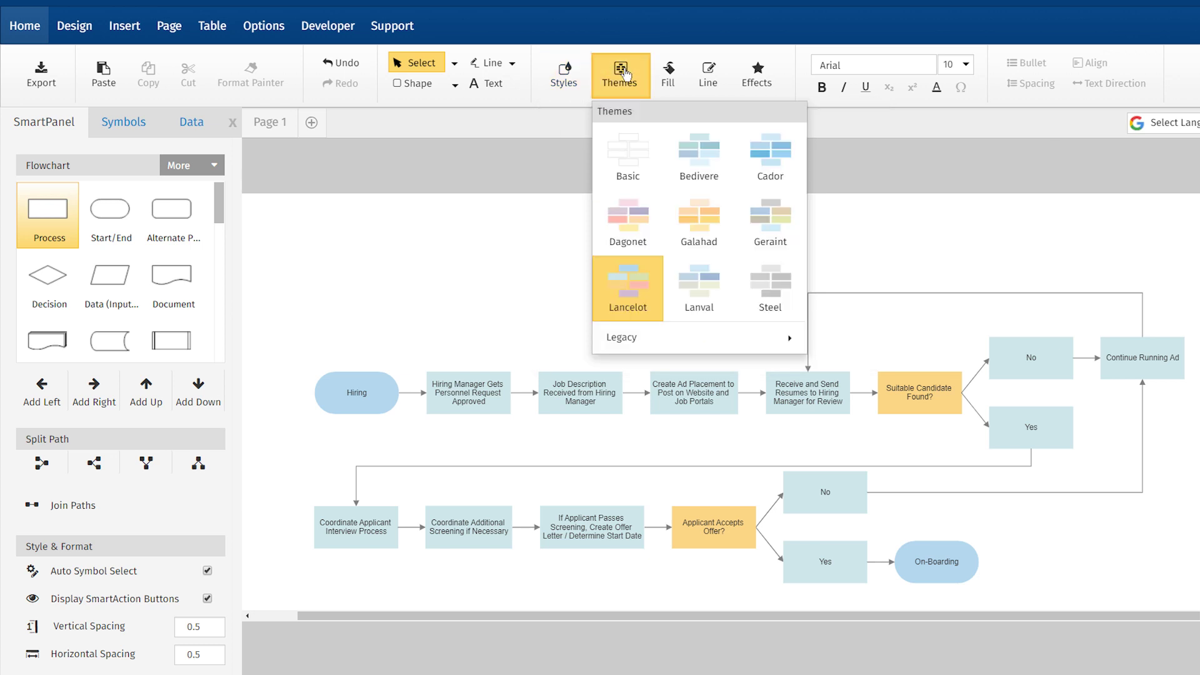
{"action": "left_click", "coordinate": [632, 217]}
{"action": "left_click", "coordinate": [621, 72]}
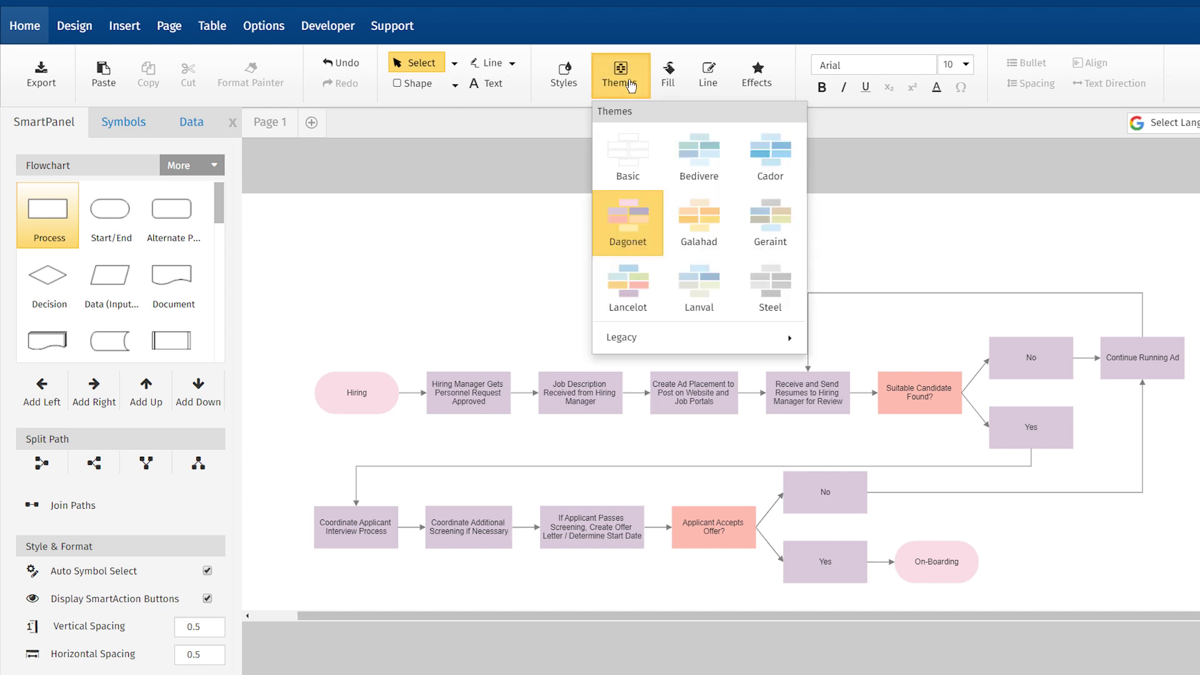
{"action": "left_click", "coordinate": [769, 153]}
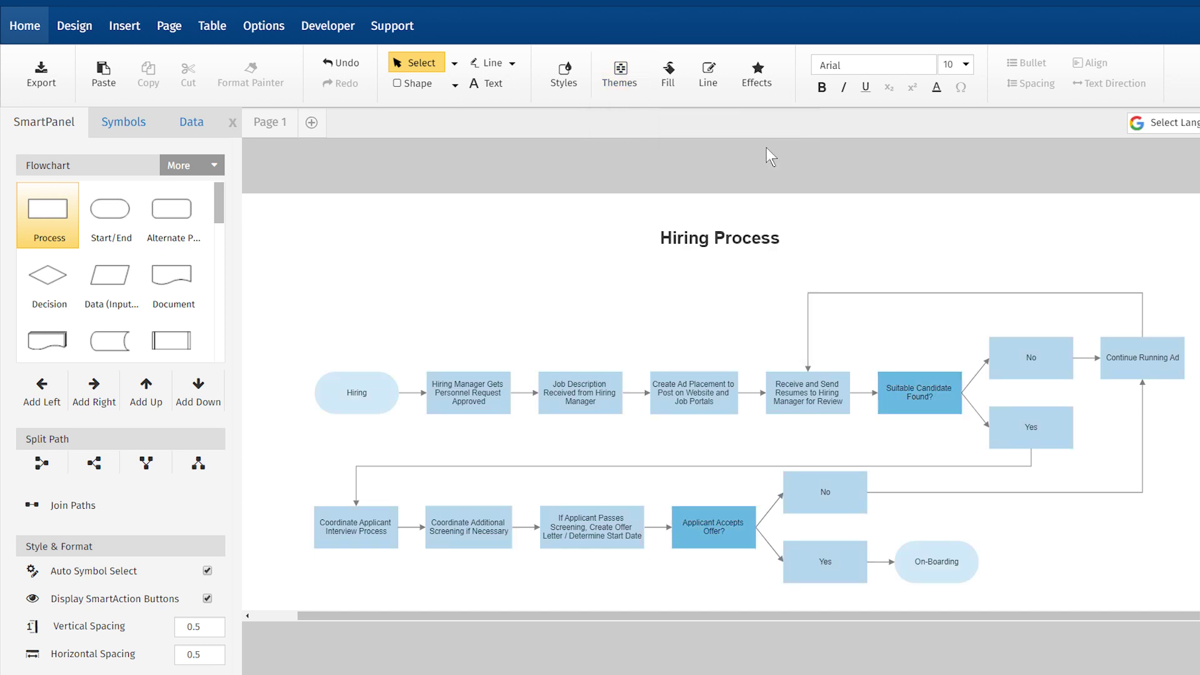
{"action": "left_click", "coordinate": [616, 94]}
{"action": "left_click", "coordinate": [762, 209]}
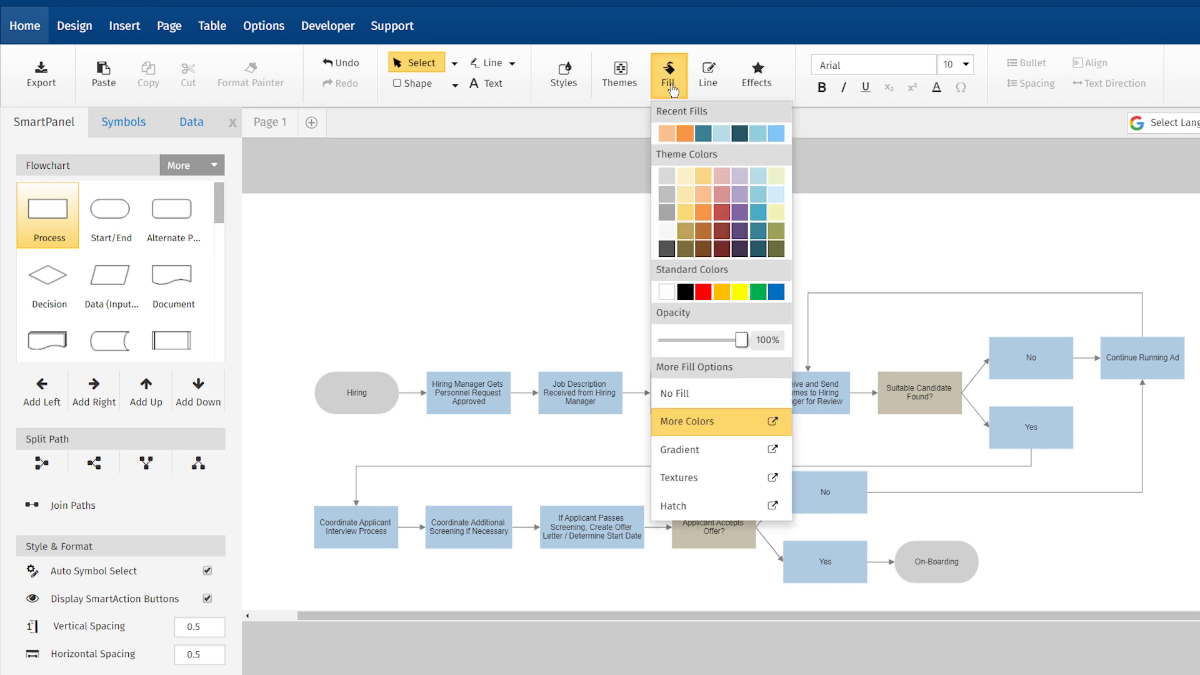
{"action": "left_click", "coordinate": [713, 450]}
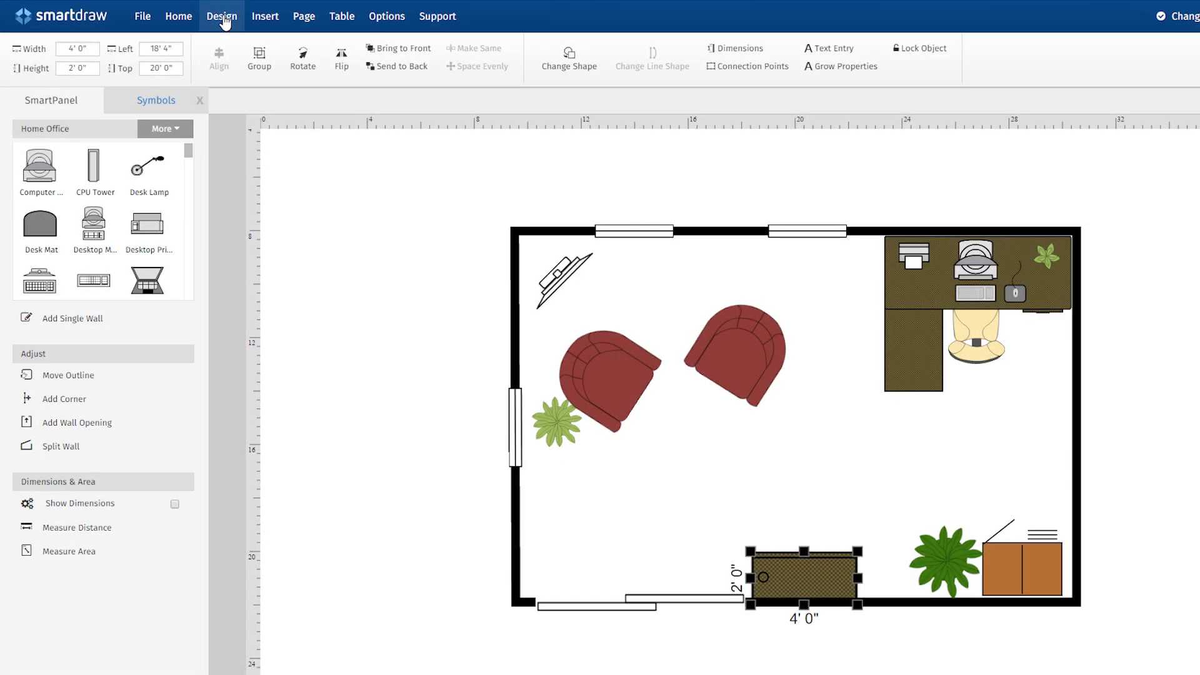
Set the rug's width to 5' 0"
{"action": "left_click", "coordinate": [91, 46]}
{"action": "triple_click", "coordinate": [91, 46]}
{"action": "type", "text": "5"}
{"action": "key", "text": "Return"}
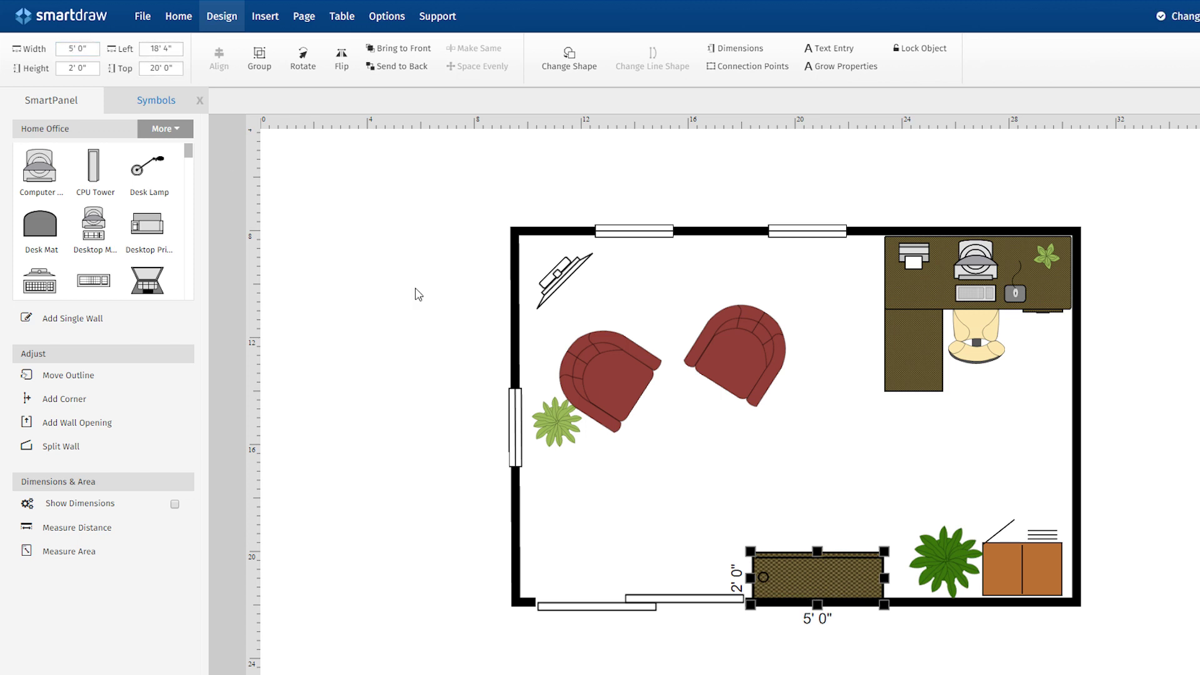
Group the left and right armchairs and rotate the group
{"action": "left_click", "coordinate": [598, 367]}
{"action": "left_click", "coordinate": [733, 349], "text": "shift"}
{"action": "left_click", "coordinate": [259, 60]}
{"action": "left_click", "coordinate": [283, 102]}
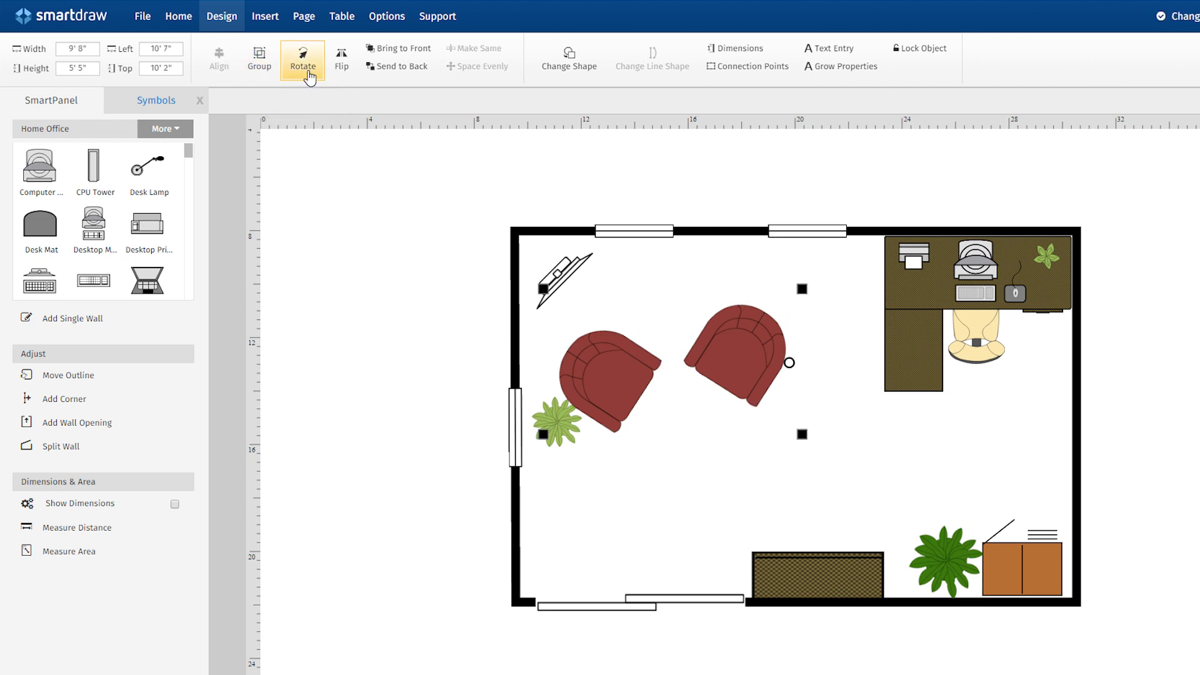
{"action": "left_click", "coordinate": [304, 62]}
{"action": "left_click", "coordinate": [344, 183]}
Mirror the L-shaped desk horizontally
{"action": "left_click", "coordinate": [916, 350]}
{"action": "left_click", "coordinate": [344, 74]}
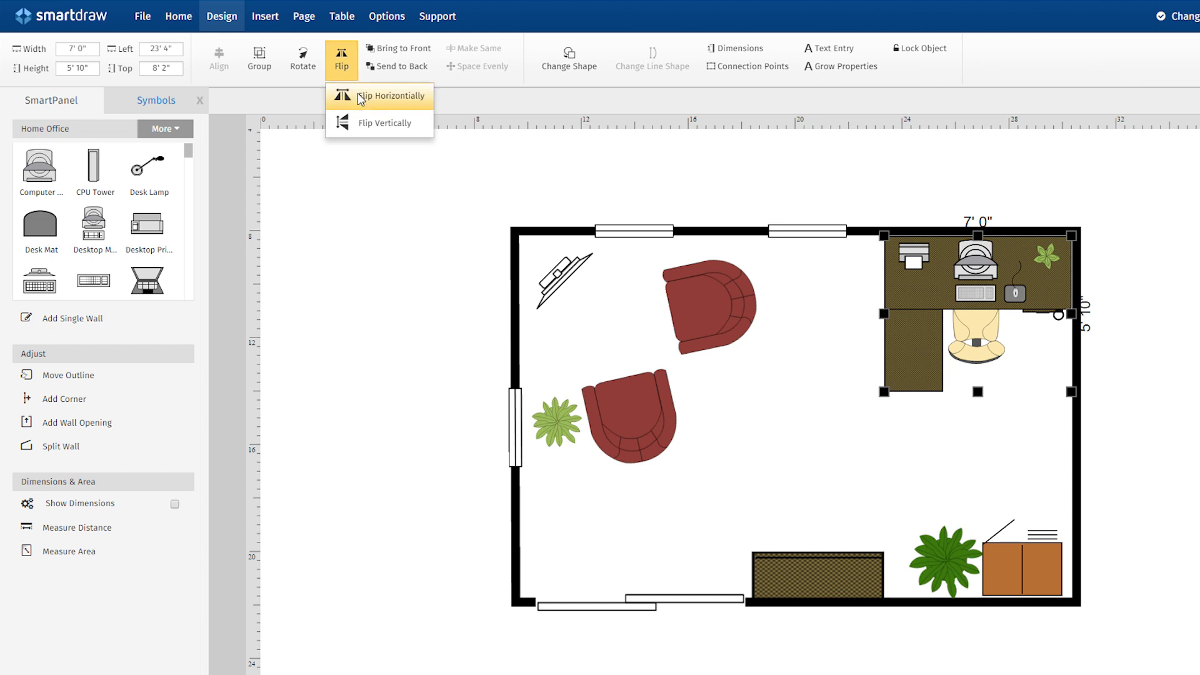
{"action": "left_click", "coordinate": [361, 95]}
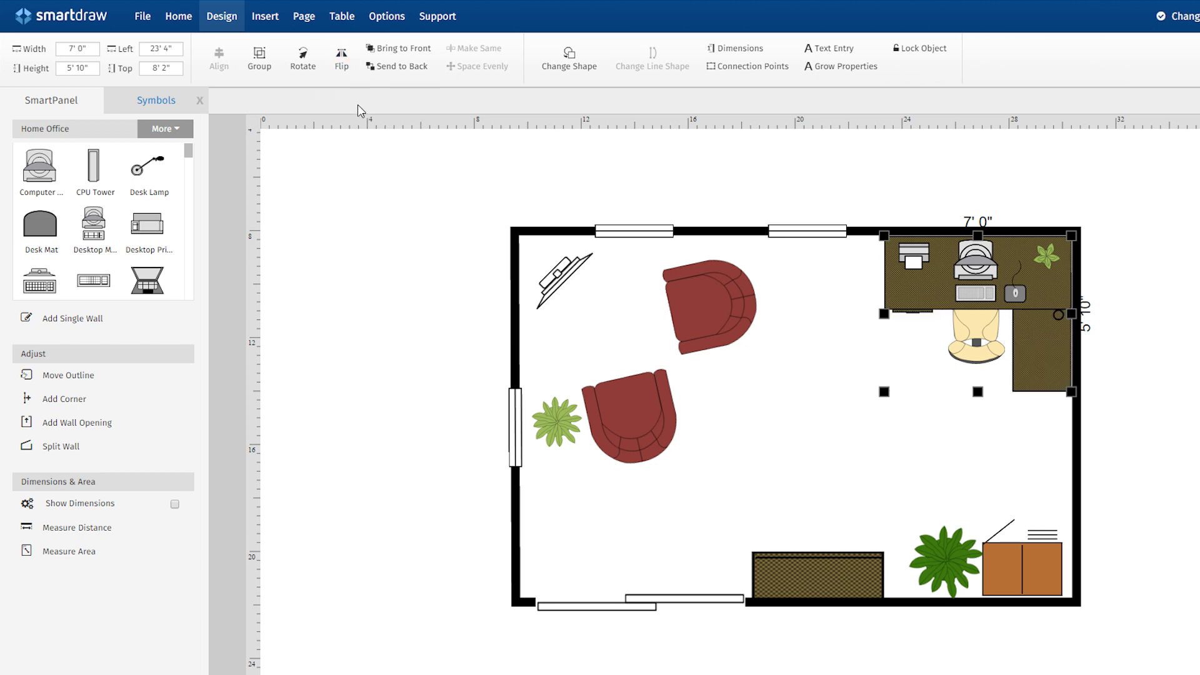
Check the dimension and text entry settings without changes, then open the desk's connection points
{"action": "left_click", "coordinate": [742, 55]}
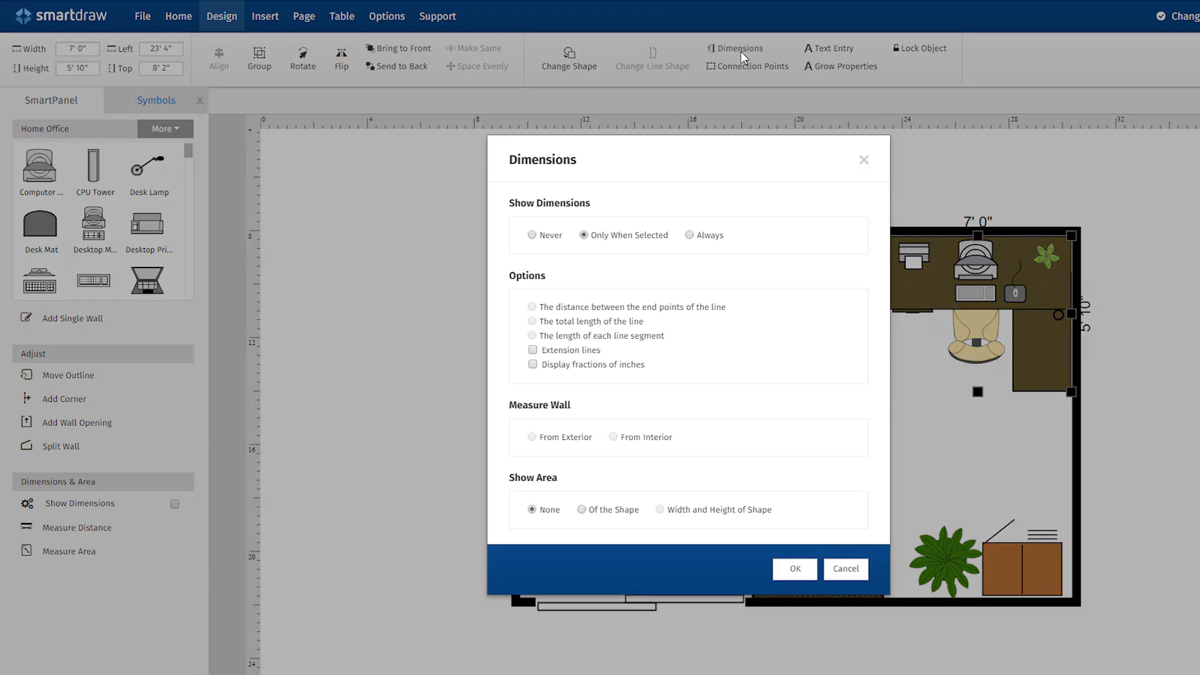
{"action": "left_click", "coordinate": [865, 160]}
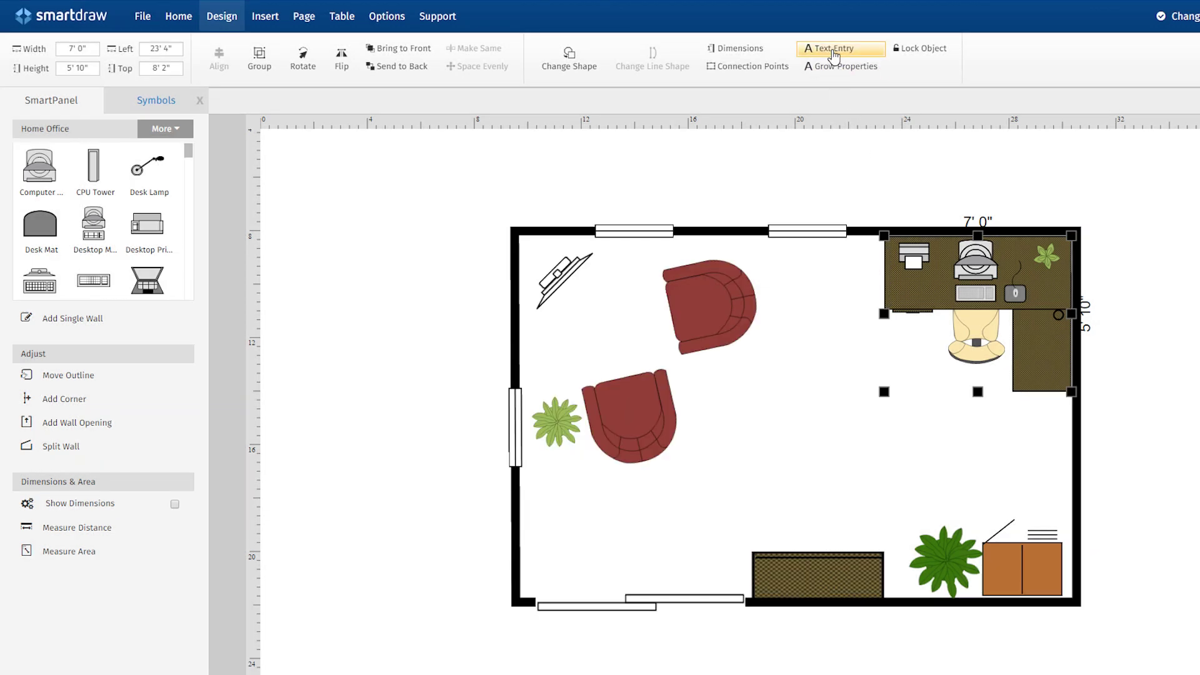
{"action": "left_click", "coordinate": [833, 52]}
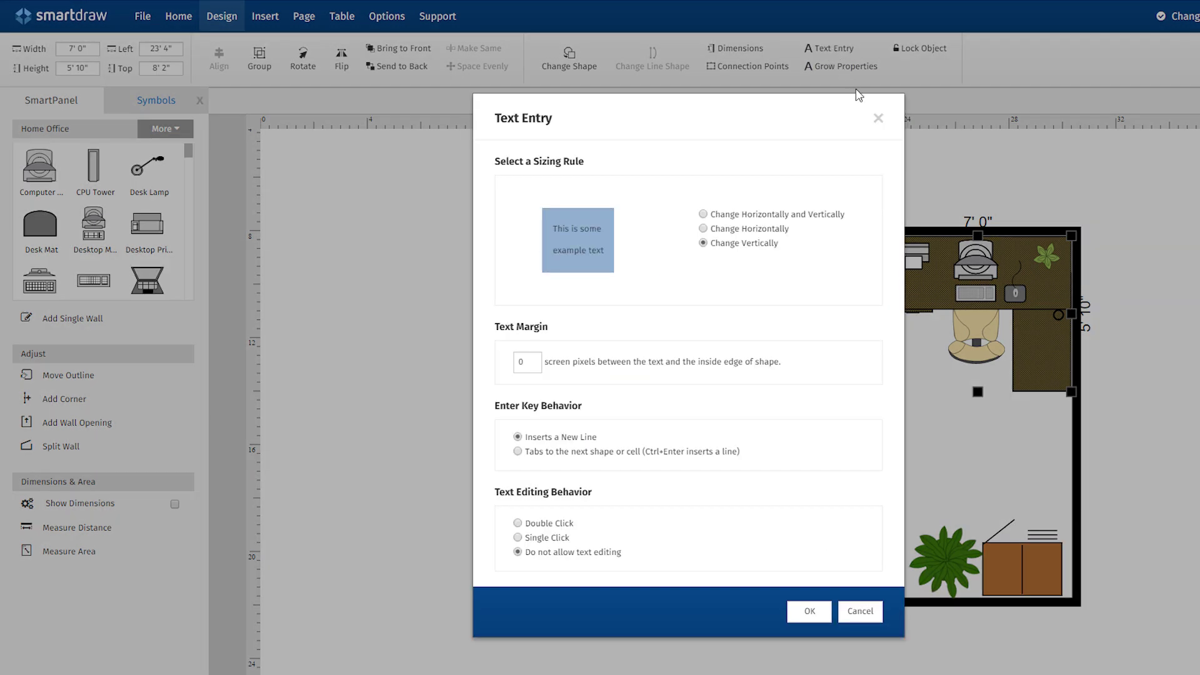
{"action": "left_click", "coordinate": [875, 120]}
{"action": "left_click", "coordinate": [777, 73]}
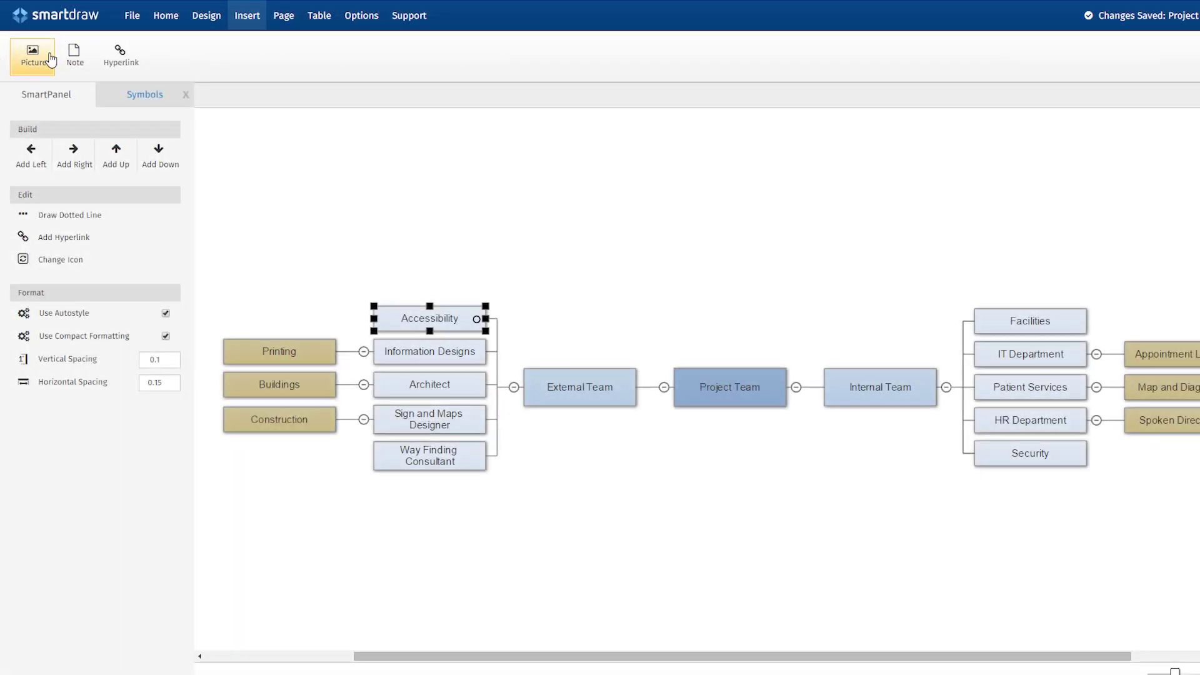
Attach a note reading 'Let's discuss thi' to the Accessibility shape
{"action": "left_click", "coordinate": [81, 56]}
{"action": "type", "text": "Let's discuss thi"}
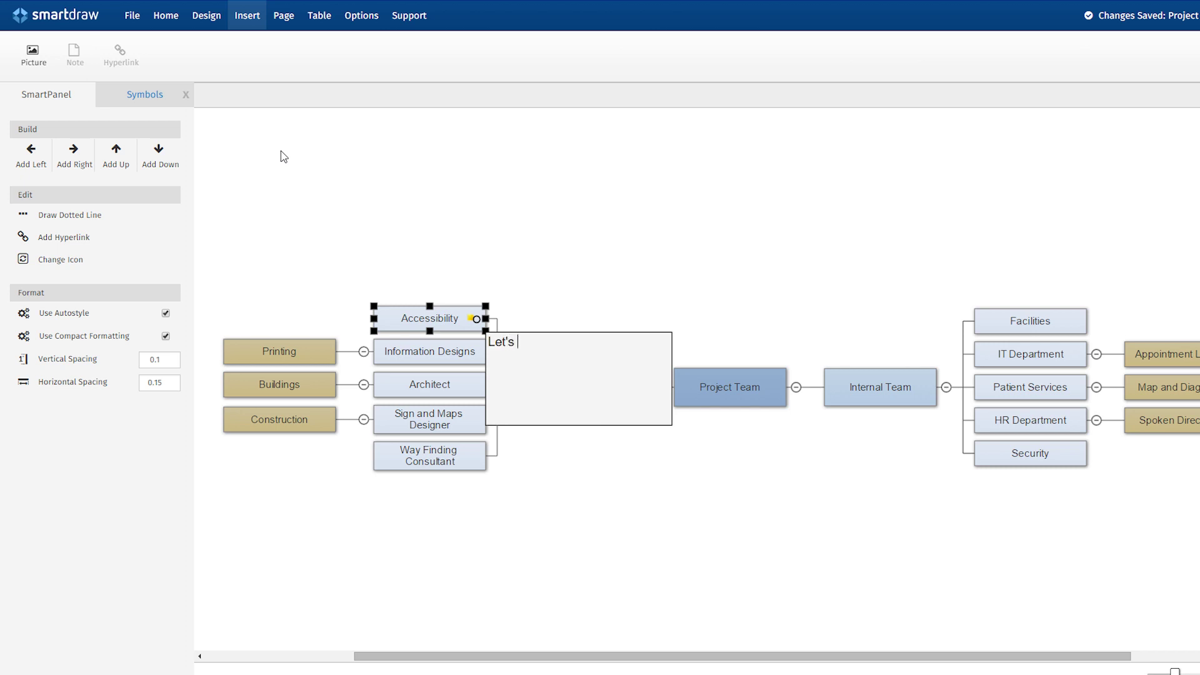
{"action": "left_click", "coordinate": [293, 183]}
Hyperlink the Construction shape to the pasted web address
{"action": "left_click", "coordinate": [287, 418]}
{"action": "left_click", "coordinate": [120, 53]}
{"action": "type", "text": "http://www.smartdraw.com/floor-plan/"}
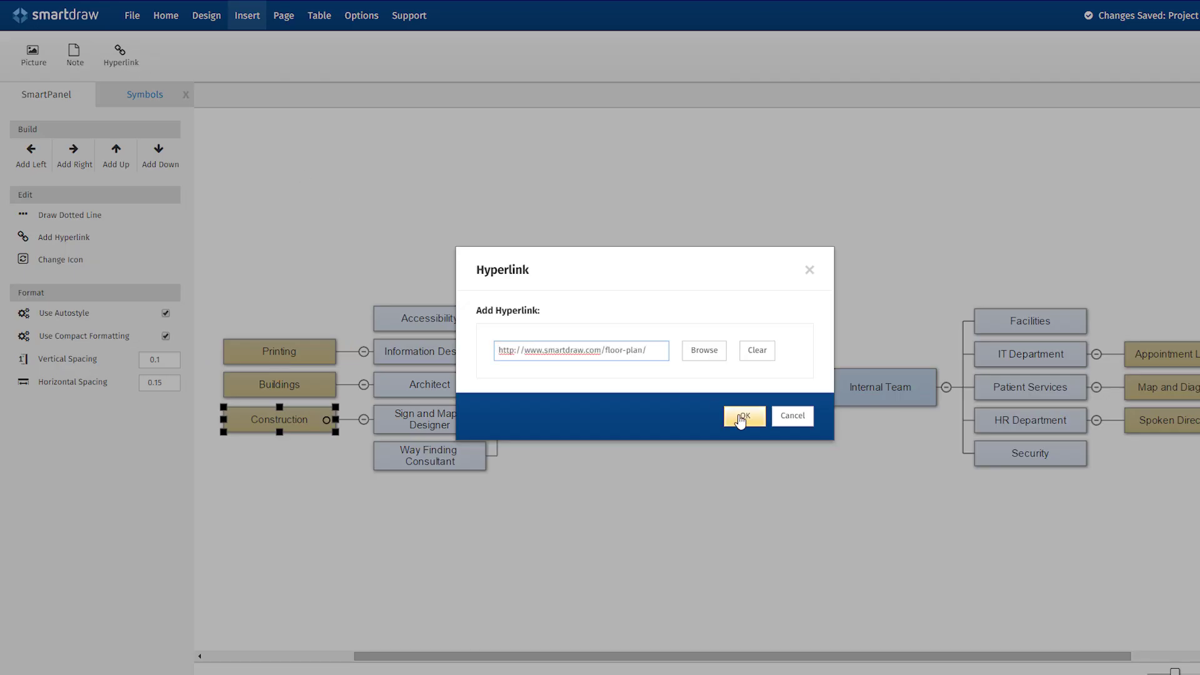
{"action": "left_click", "coordinate": [742, 416]}
{"action": "left_click", "coordinate": [724, 490]}
Make the page background light yellow
{"action": "left_click", "coordinate": [284, 16]}
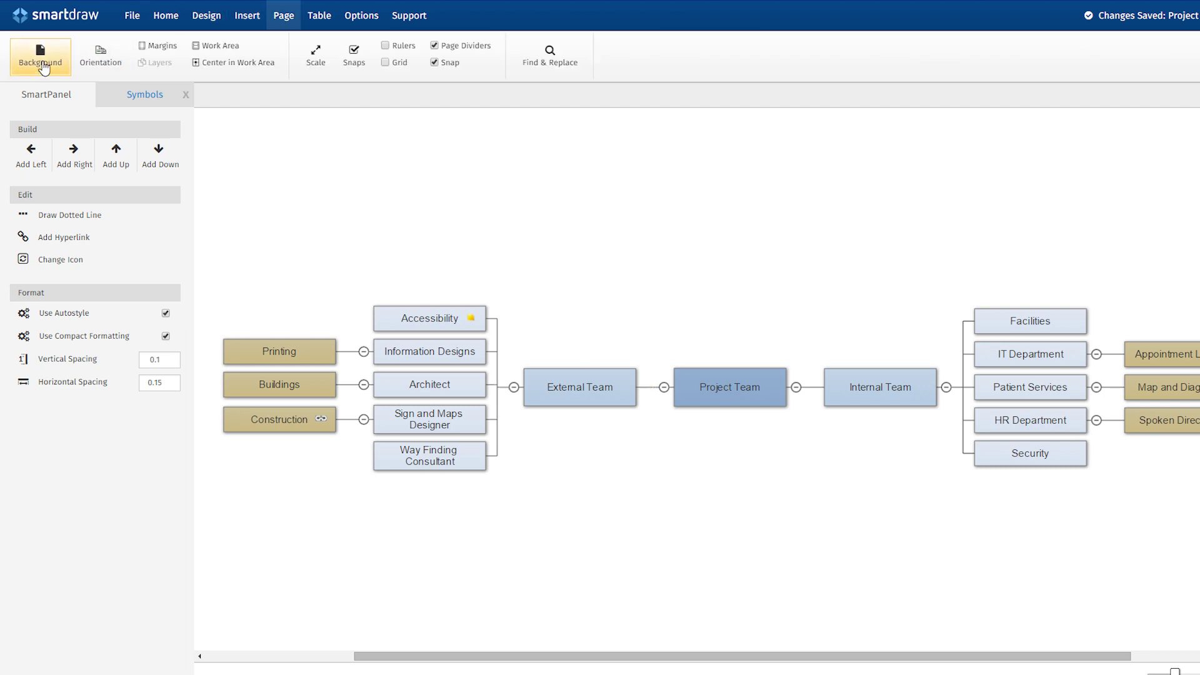
{"action": "left_click", "coordinate": [40, 53]}
{"action": "left_click", "coordinate": [43, 143]}
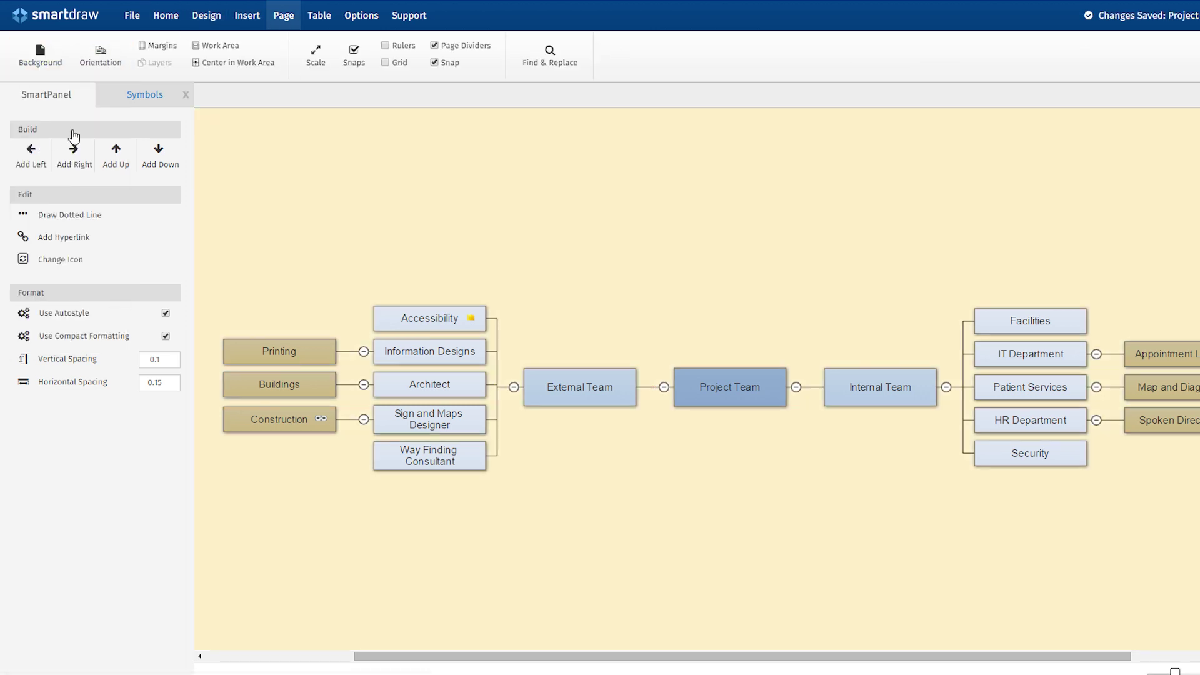
Leave the work area size unchanged and turn on rulers and the background grid
{"action": "left_click", "coordinate": [236, 48]}
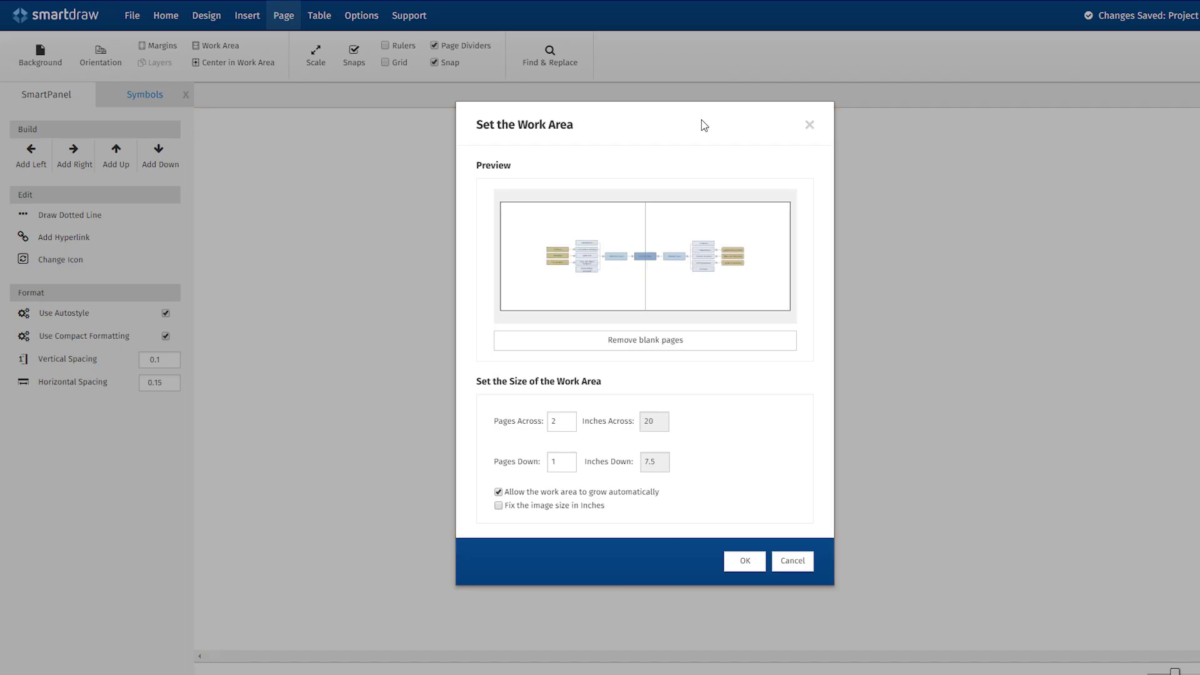
{"action": "left_click", "coordinate": [810, 124]}
{"action": "left_click", "coordinate": [318, 73]}
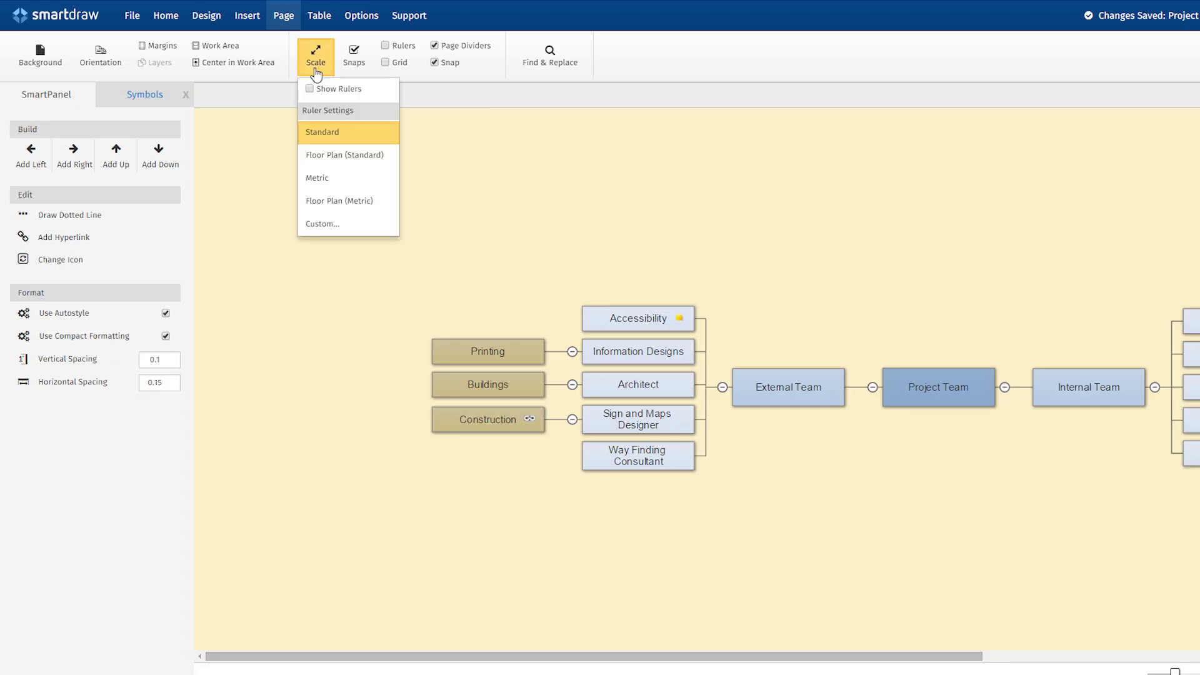
{"action": "left_click", "coordinate": [385, 48]}
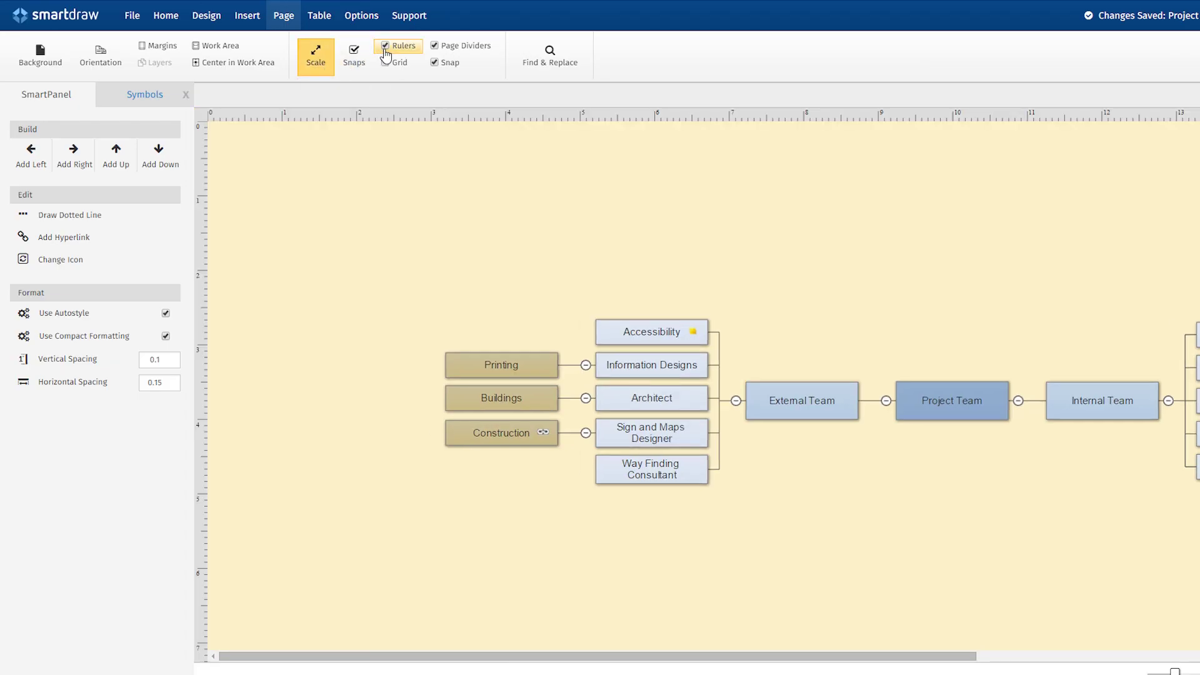
{"action": "left_click", "coordinate": [386, 63]}
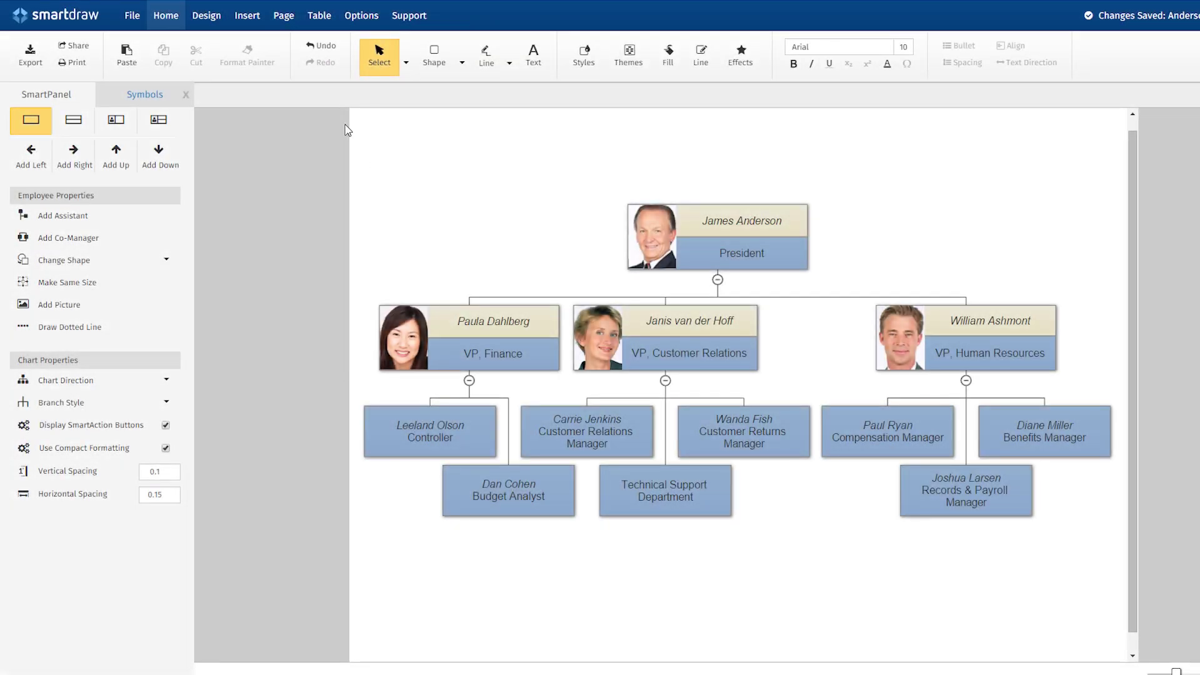
Insert a three-column table with 6 rows into the Technical Support Department box
{"action": "left_click", "coordinate": [321, 18]}
{"action": "left_click", "coordinate": [615, 479]}
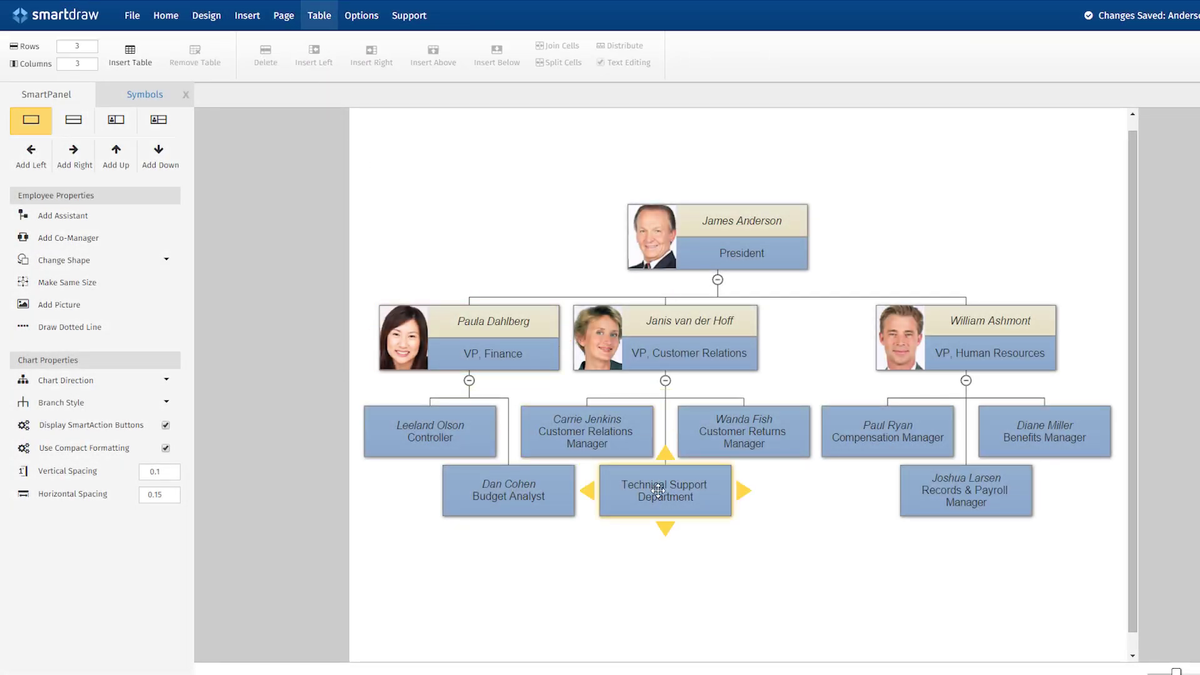
{"action": "left_click", "coordinate": [142, 65]}
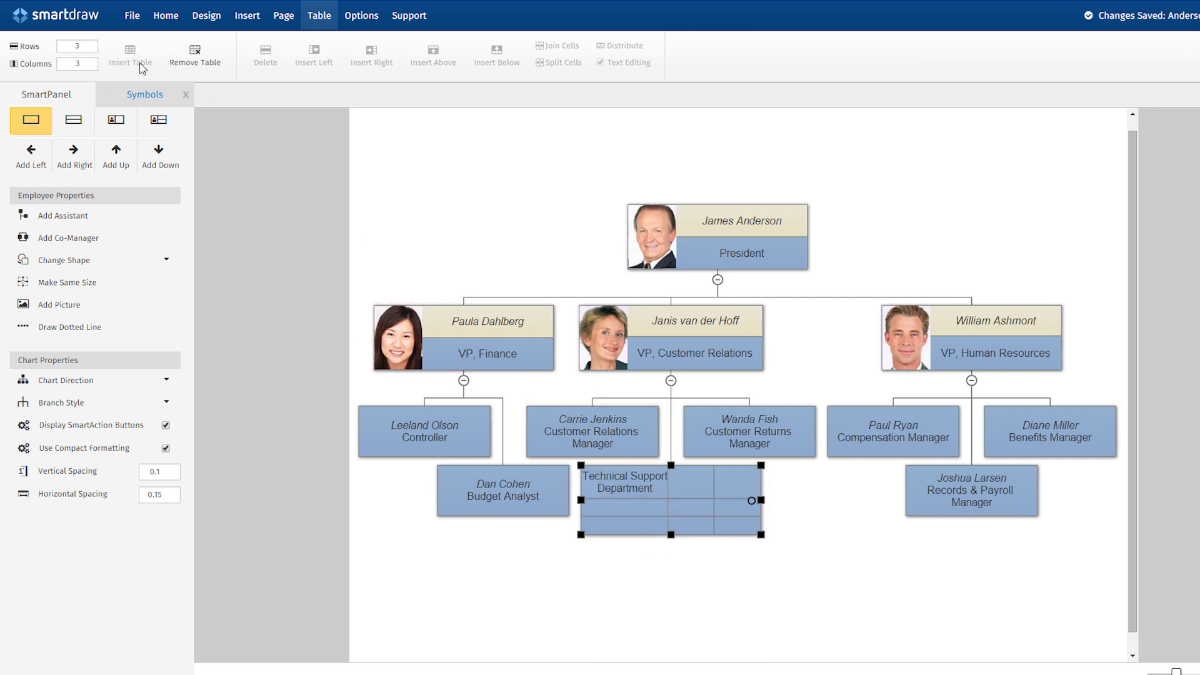
{"action": "left_click", "coordinate": [86, 46]}
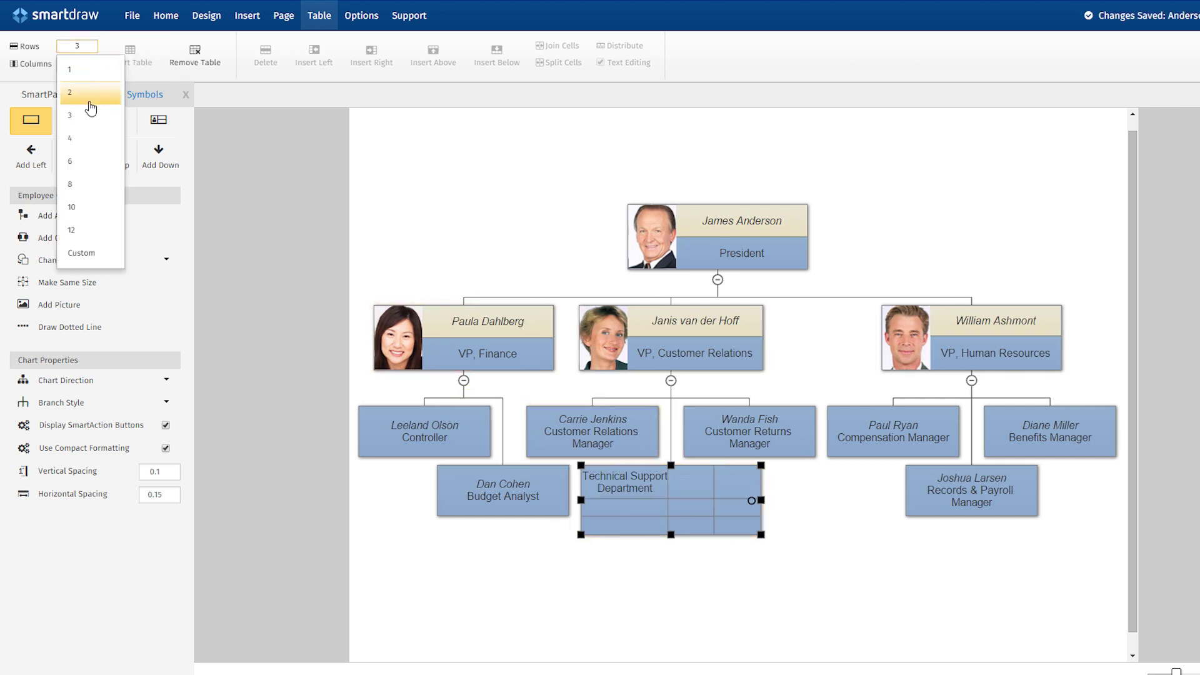
{"action": "left_click", "coordinate": [87, 175]}
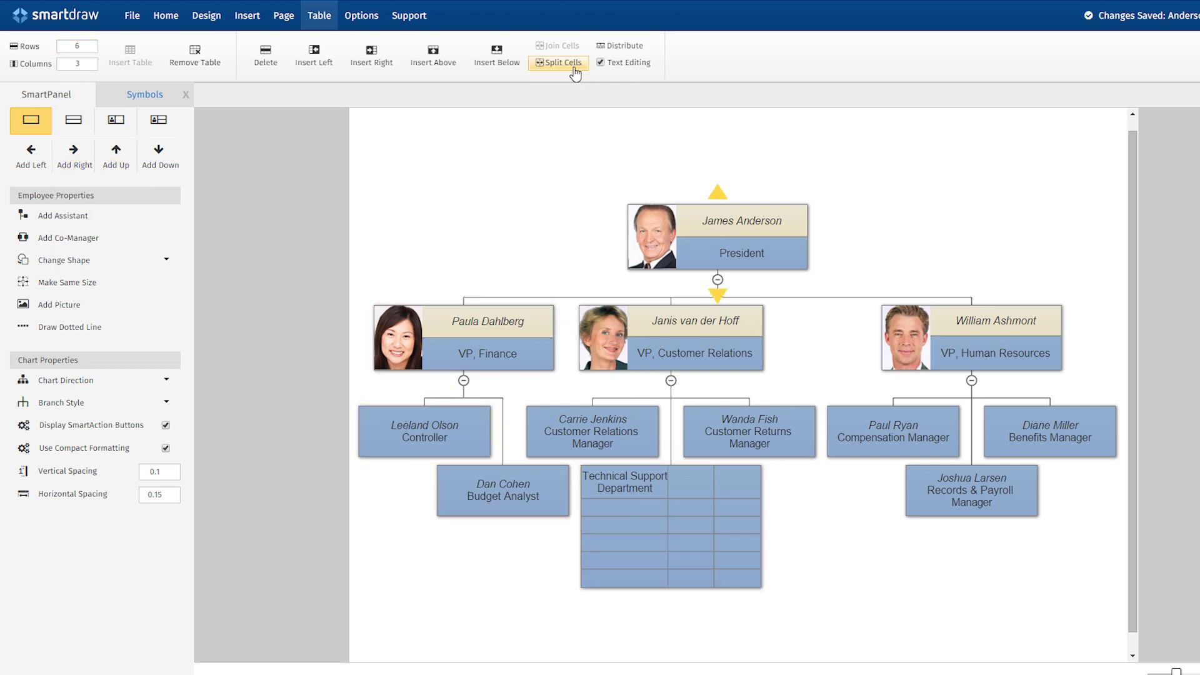
Split a cell in the table's fourth row, then bring up the contact support form
{"action": "left_click", "coordinate": [574, 66]}
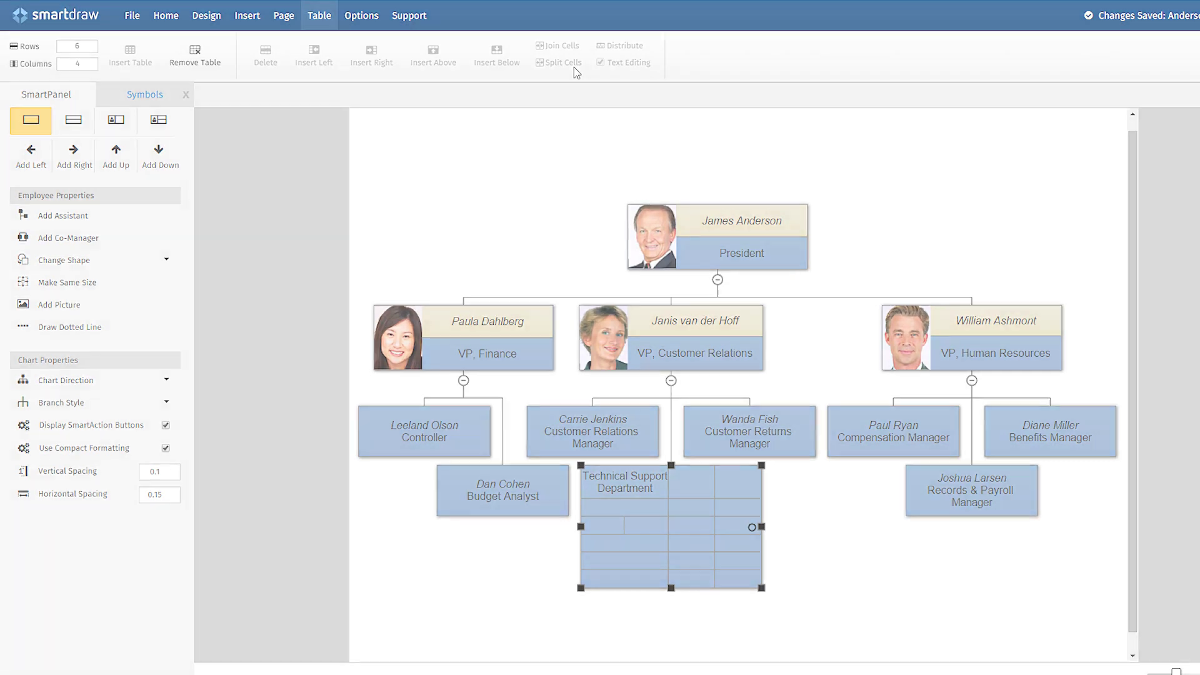
{"action": "left_click", "coordinate": [409, 15]}
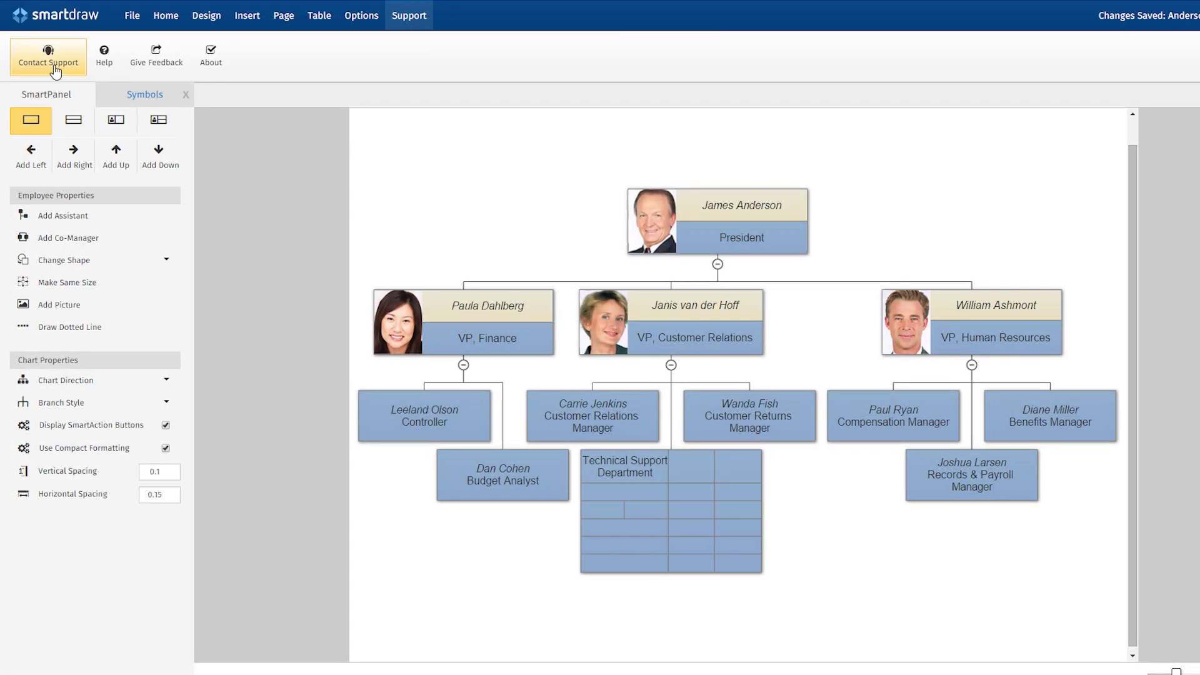
{"action": "left_click", "coordinate": [54, 70]}
{"action": "right_click", "coordinate": [444, 182]}
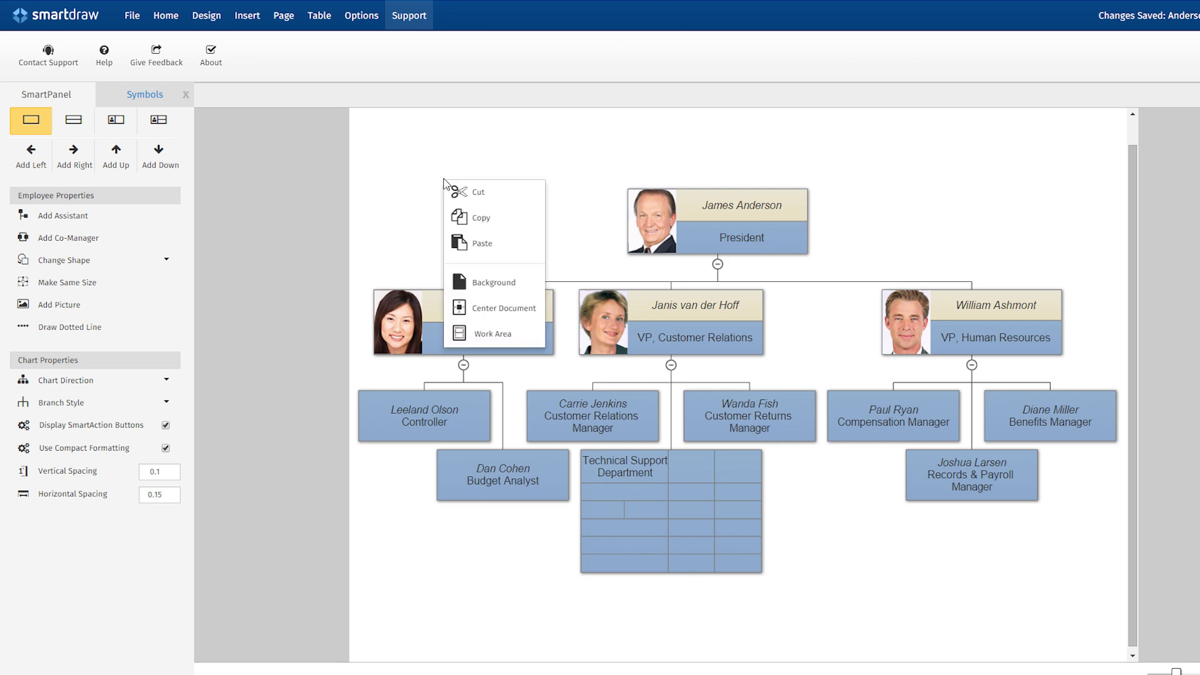
{"action": "right_click", "coordinate": [492, 477]}
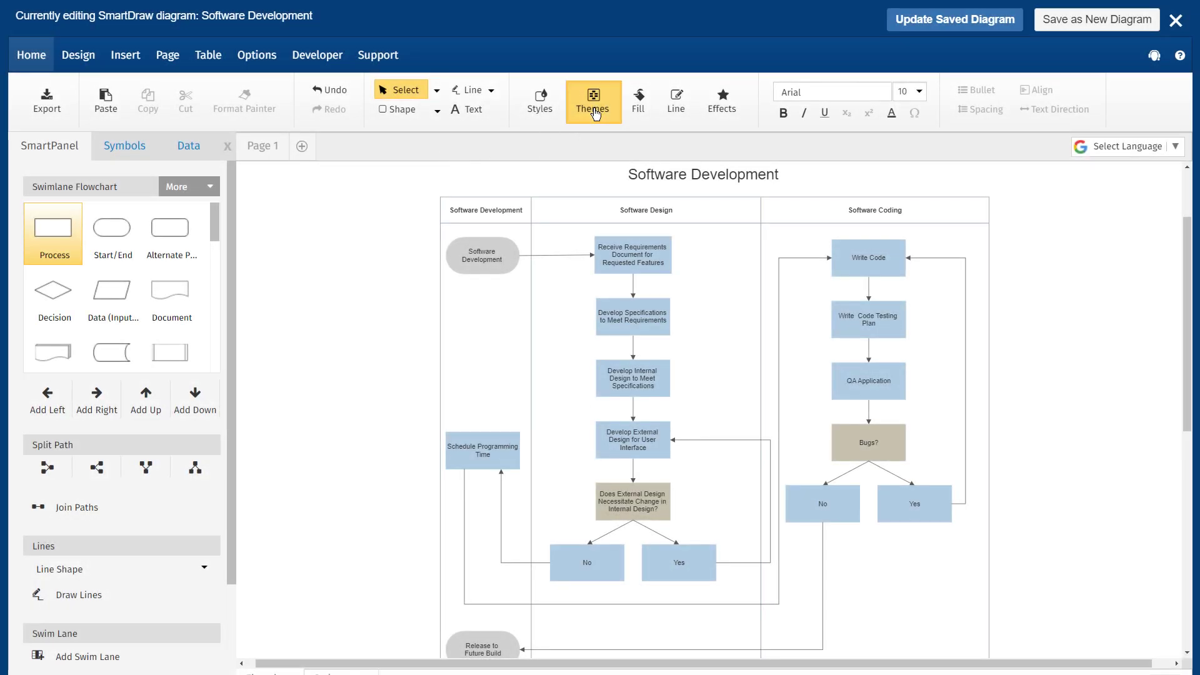
Switch the flowchart to the Basic theme and push the change to the JIRA-attached diagram
{"action": "left_click", "coordinate": [592, 100]}
{"action": "left_click", "coordinate": [597, 170]}
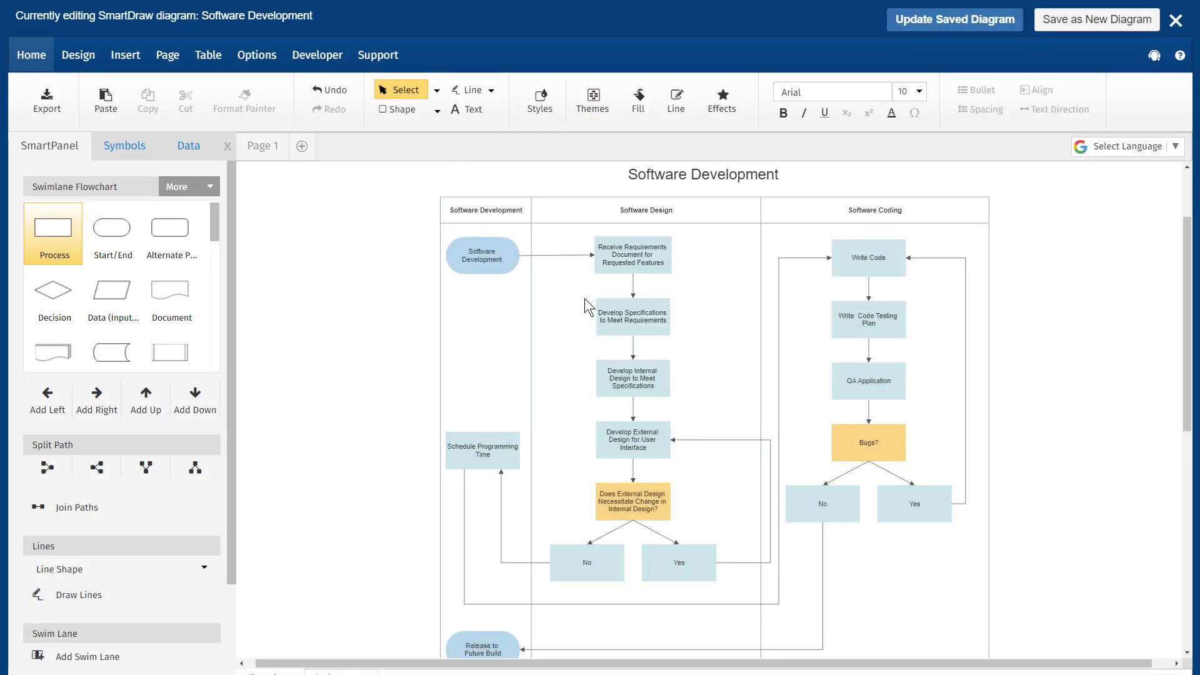
{"action": "left_click", "coordinate": [908, 24]}
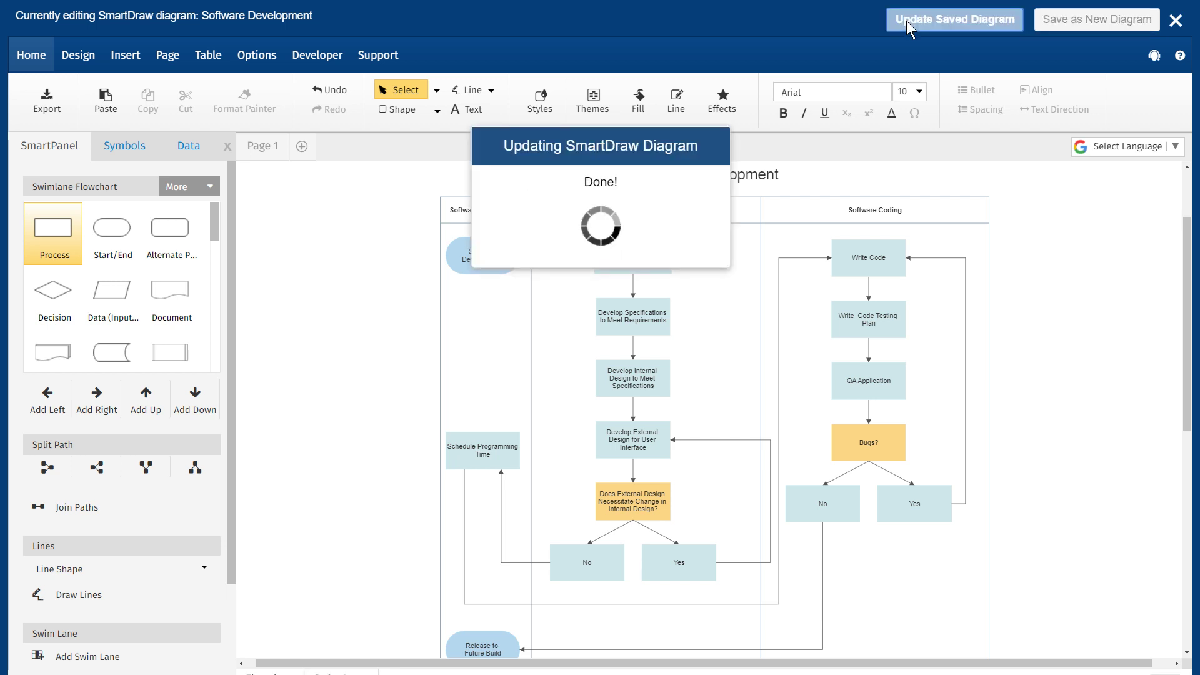